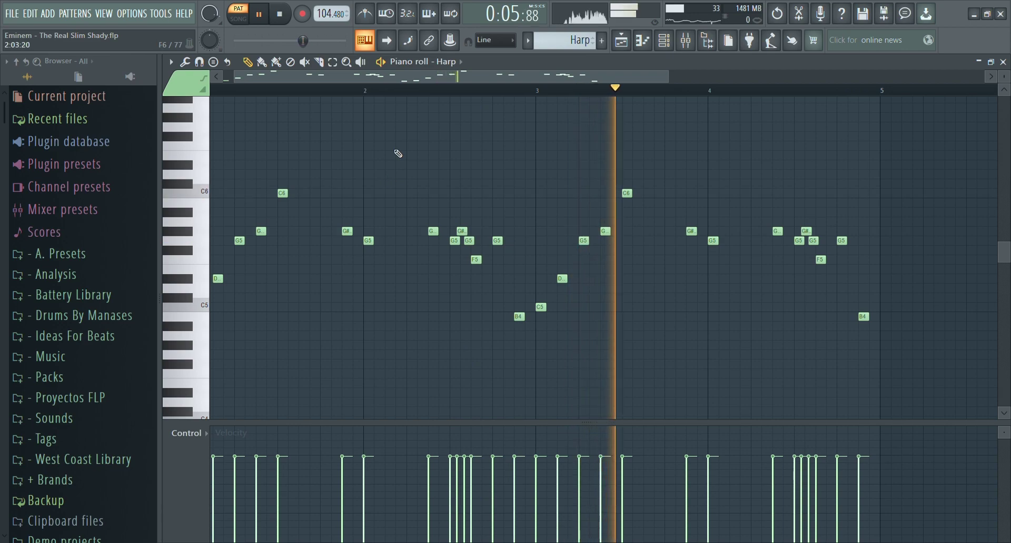
# Stop the Harp pattern's playback and open the Harp channel's Korg Triton instrument to view its preset.
pyautogui.moveTo(427, 74); pyautogui.dragTo(377, 81)
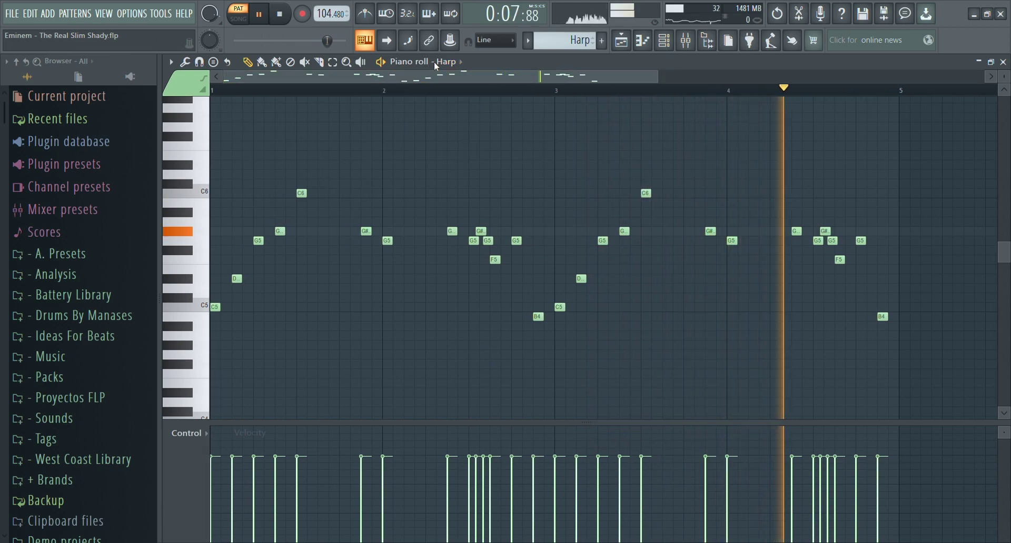
pyautogui.click(284, 17)
pyautogui.click(664, 41)
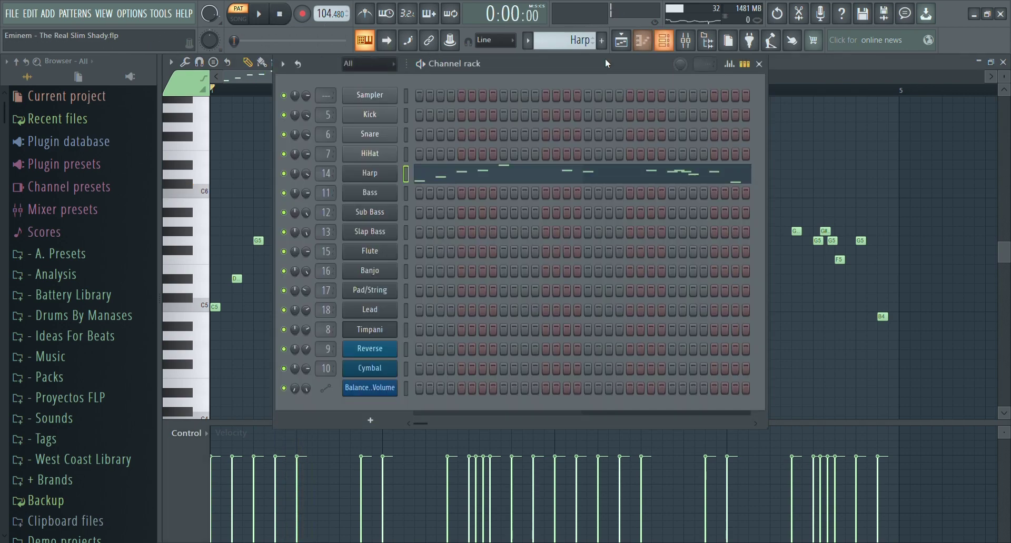
pyautogui.click(371, 174)
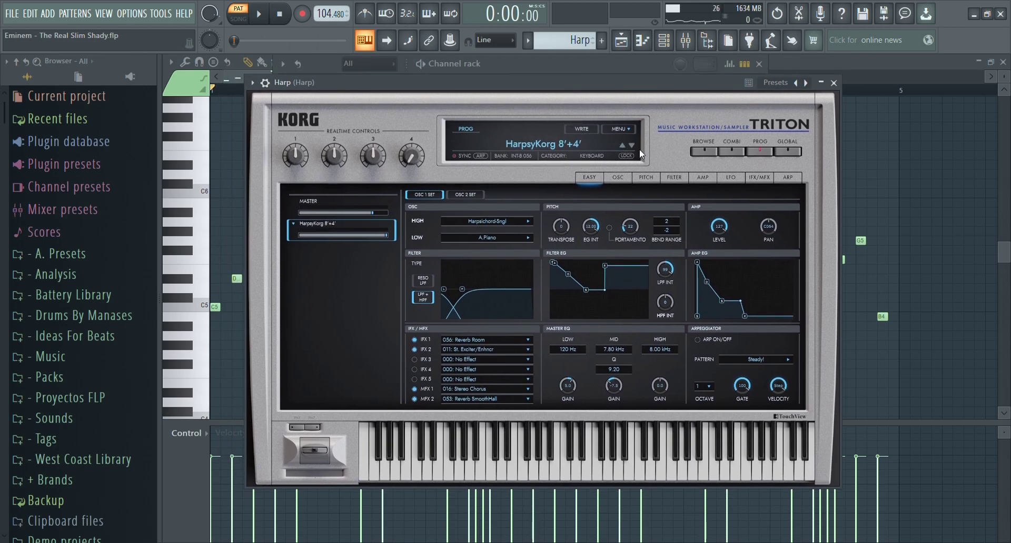
# Inspect the Fruity parametric EQ 2 and RC-20 Retro Color effects on the Harp mixer track during playback, closing both when finished.
pyautogui.click(626, 46)
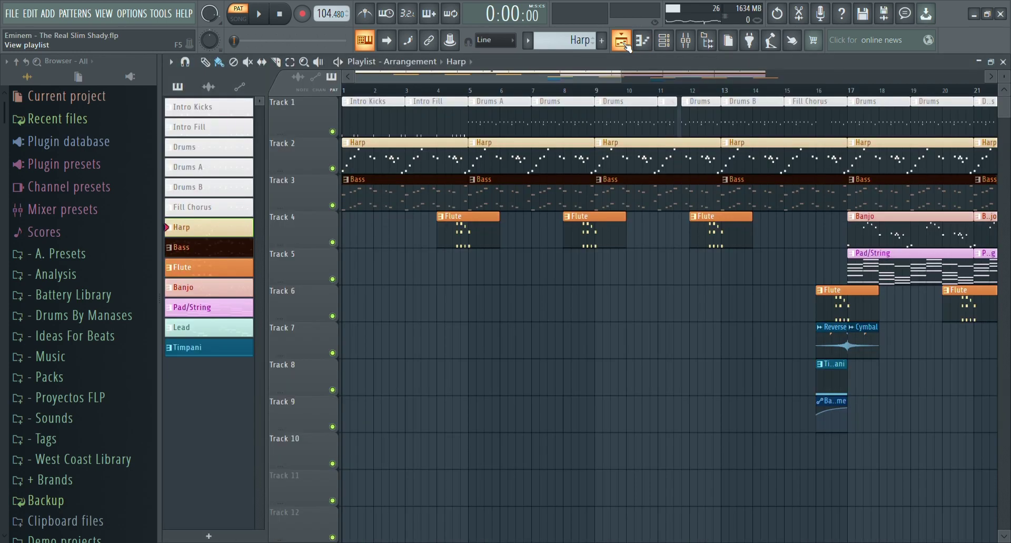
pyautogui.click(685, 42)
pyautogui.click(871, 315)
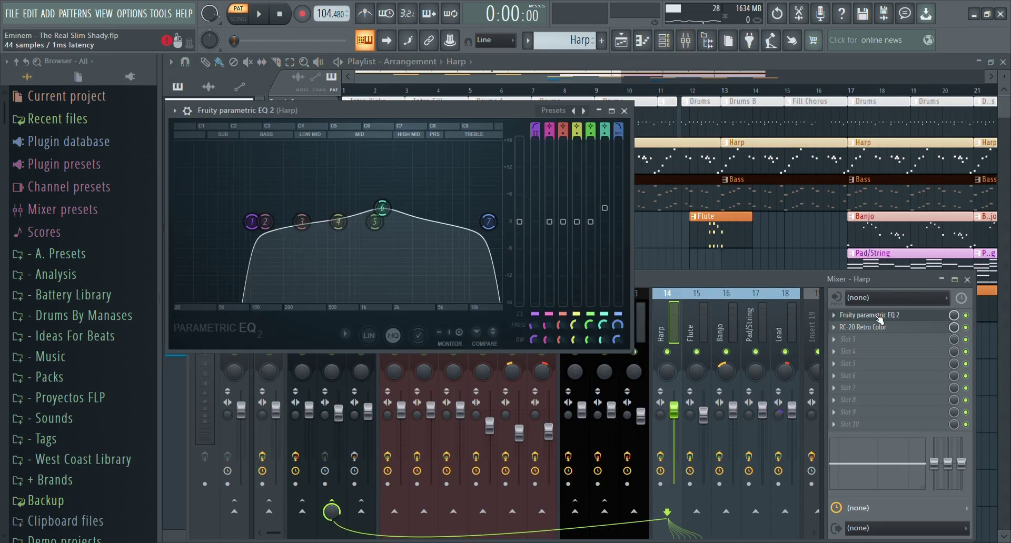
pyautogui.press('space')
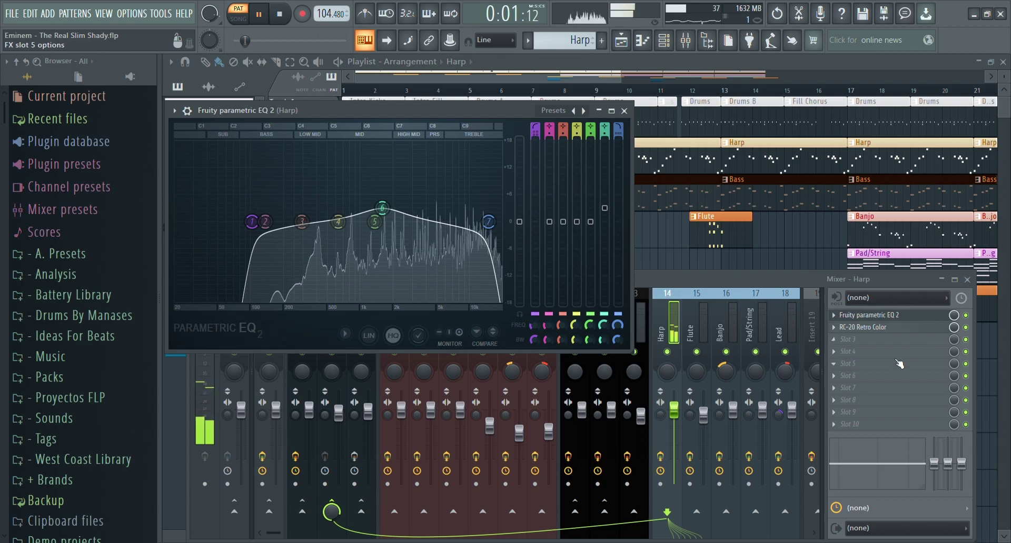
pyautogui.click(889, 328)
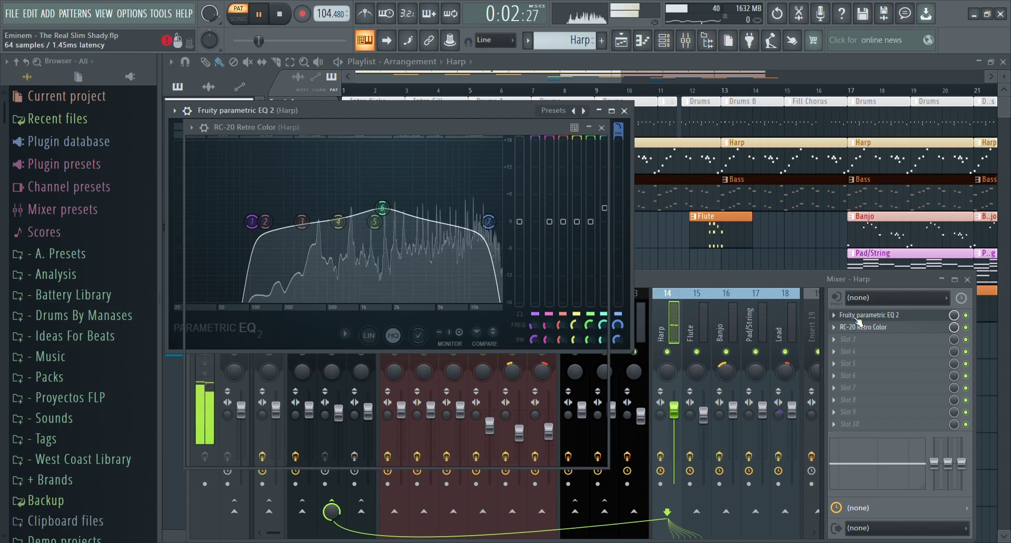
pyautogui.moveTo(379, 127); pyautogui.dragTo(493, 138)
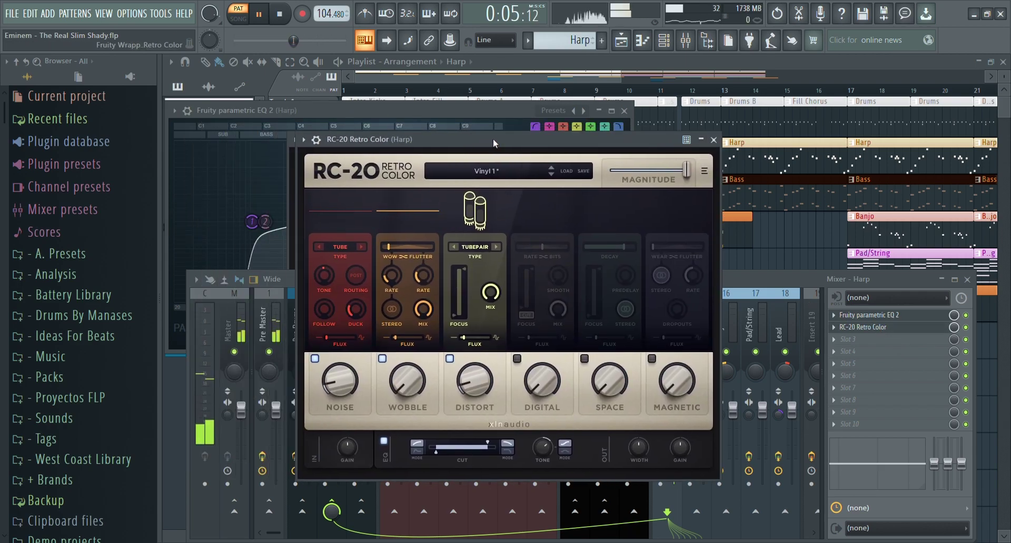
pyautogui.click(716, 140)
pyautogui.click(625, 111)
pyautogui.press('space')
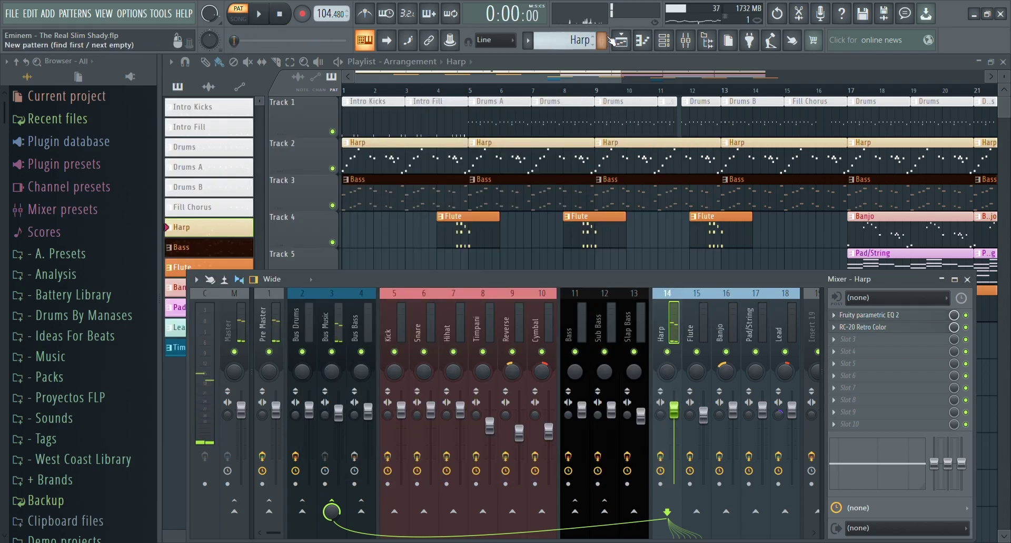
# Switch to the Bass pattern and examine the Bass channel's notes in the piano roll during playback.
pyautogui.click(664, 40)
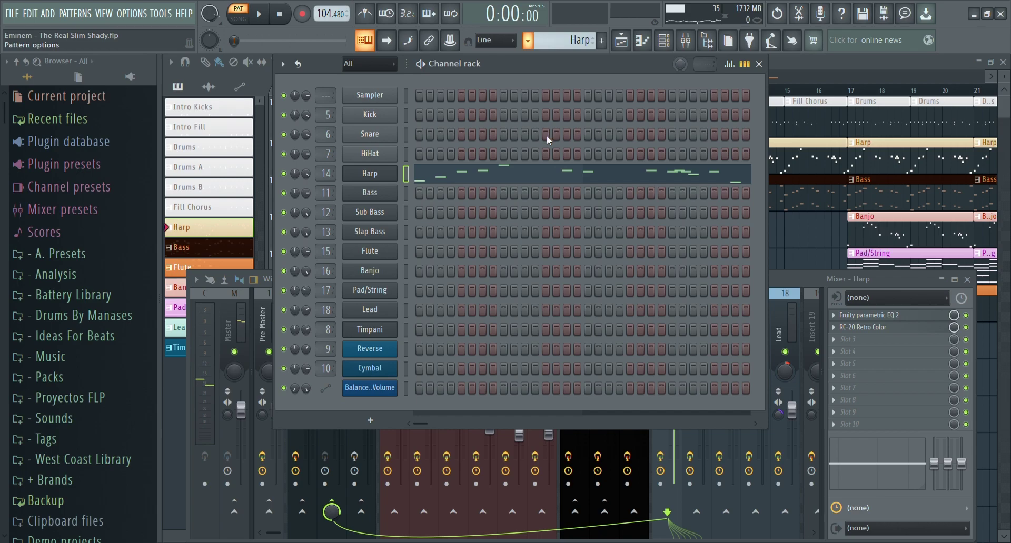
pyautogui.press('KP_Add')
pyautogui.click(774, 282)
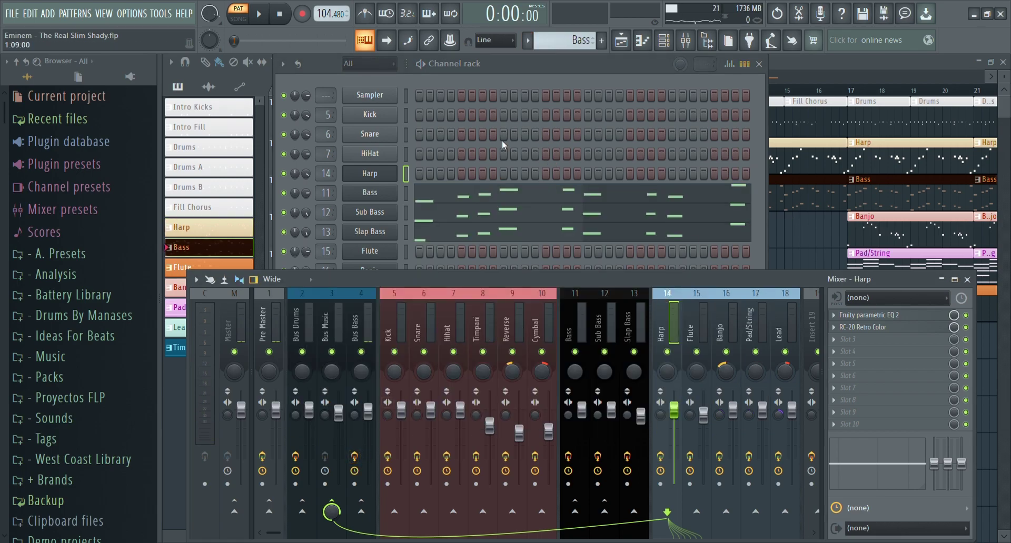
pyautogui.click(519, 65)
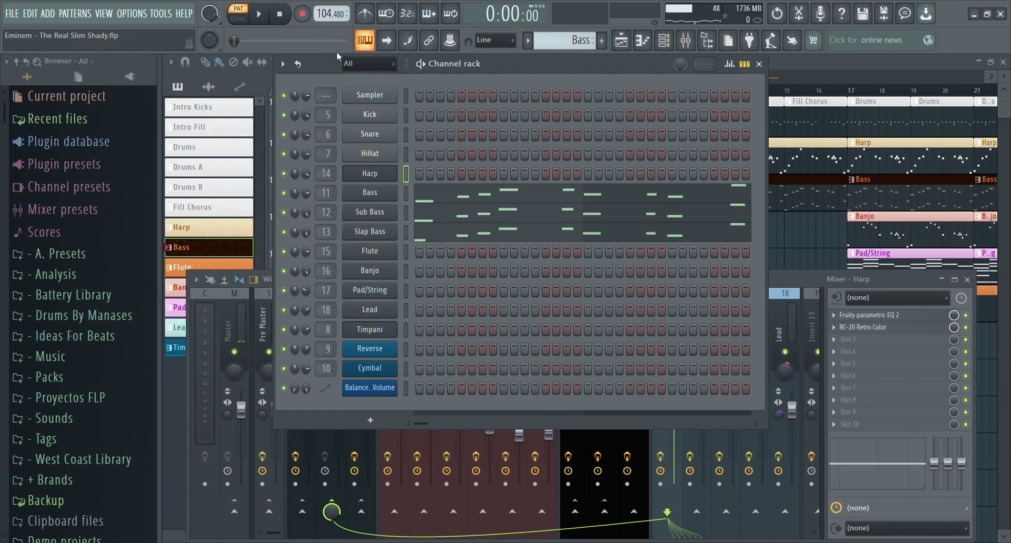
pyautogui.click(462, 211)
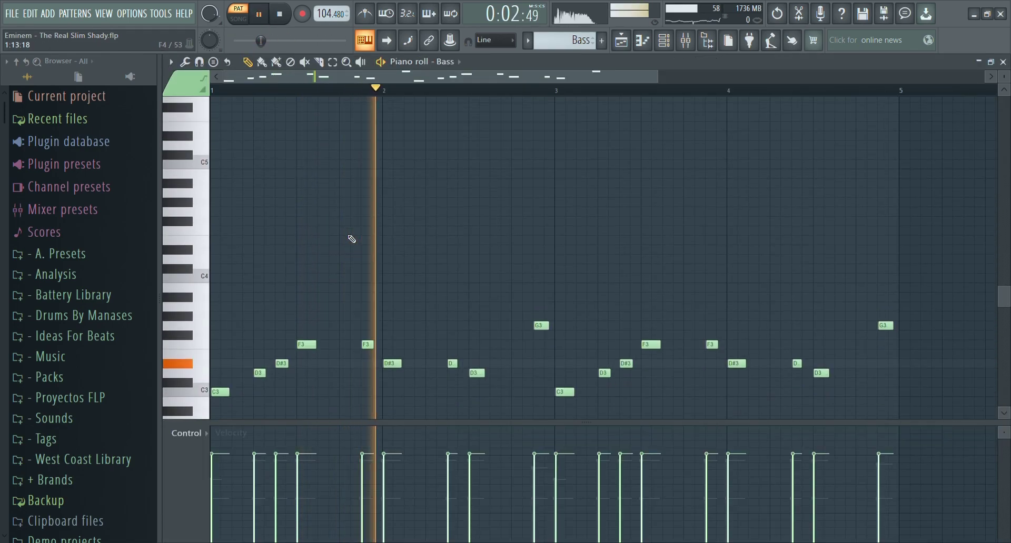
pyautogui.scroll(-5, 351, 237)
pyautogui.keyDown('ctrl'); pyautogui.scroll(-1, 293, 214); pyautogui.keyUp('ctrl')
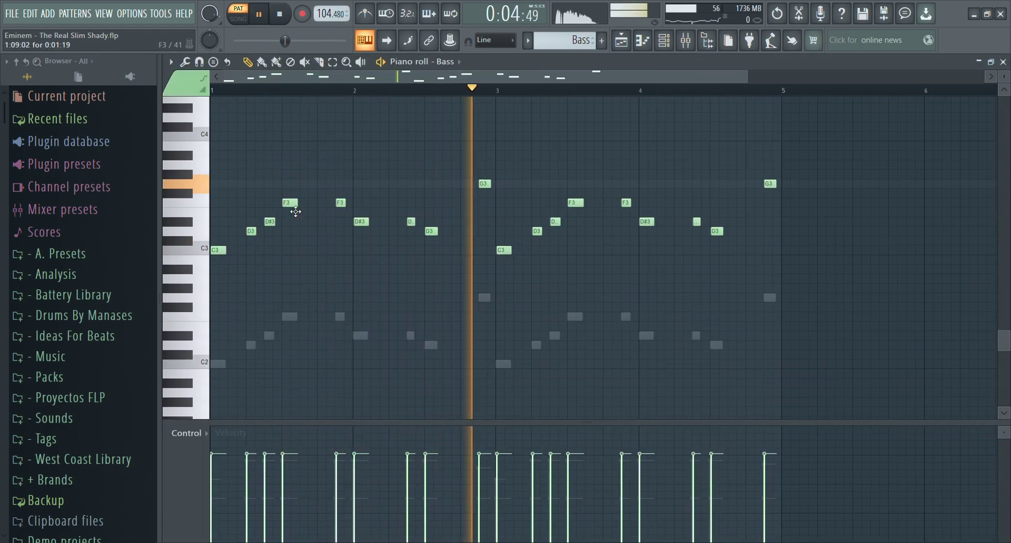
pyautogui.scroll(2, 294, 211)
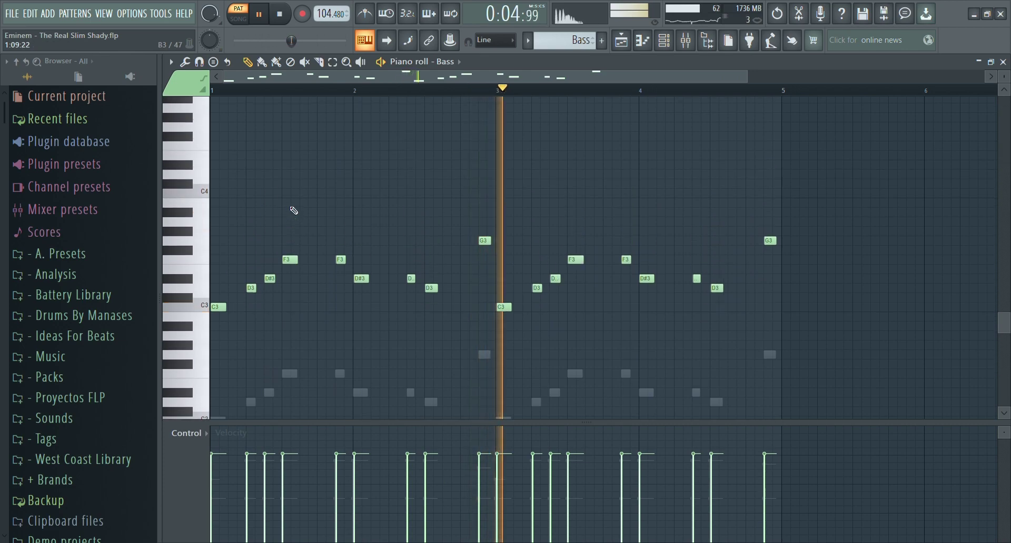
# Listen to the Bass, Sub Bass and Slap Bass mixer tracks soloed one at a time, restoring all tracks before stopping playback.
pyautogui.click(664, 44)
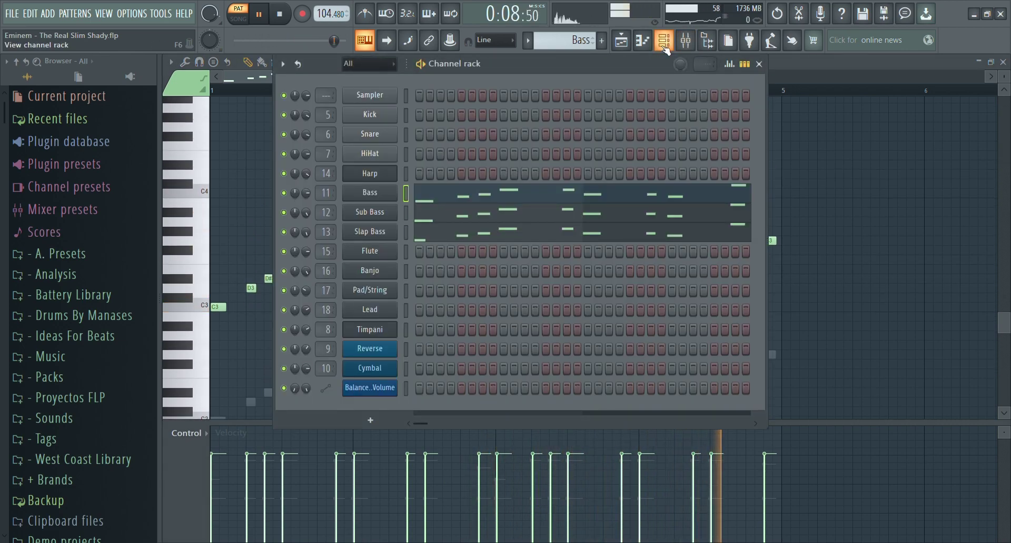
pyautogui.click(664, 44)
pyautogui.click(685, 40)
pyautogui.scroll(-4, 605, 221)
pyautogui.rightClick(585, 352)
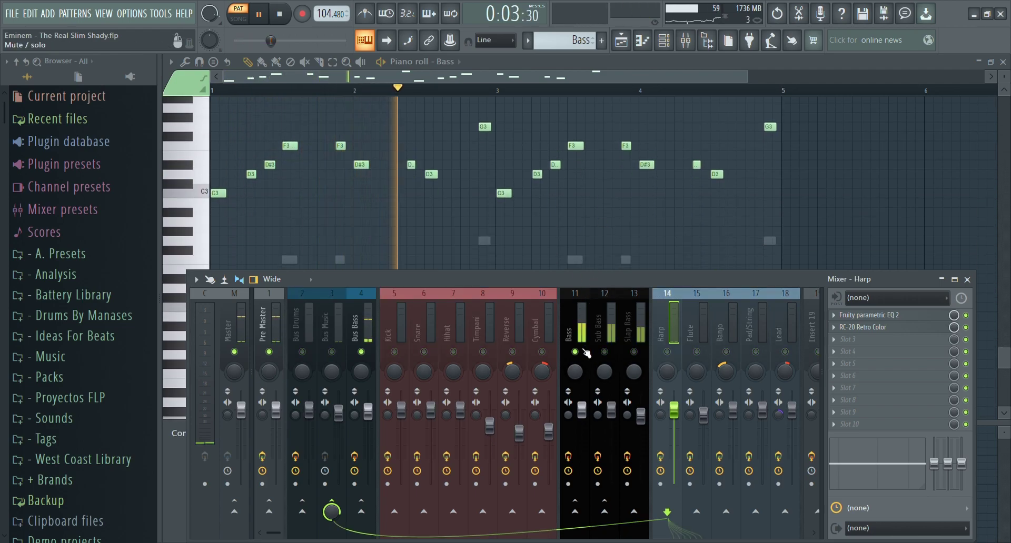
pyautogui.rightClick(605, 352)
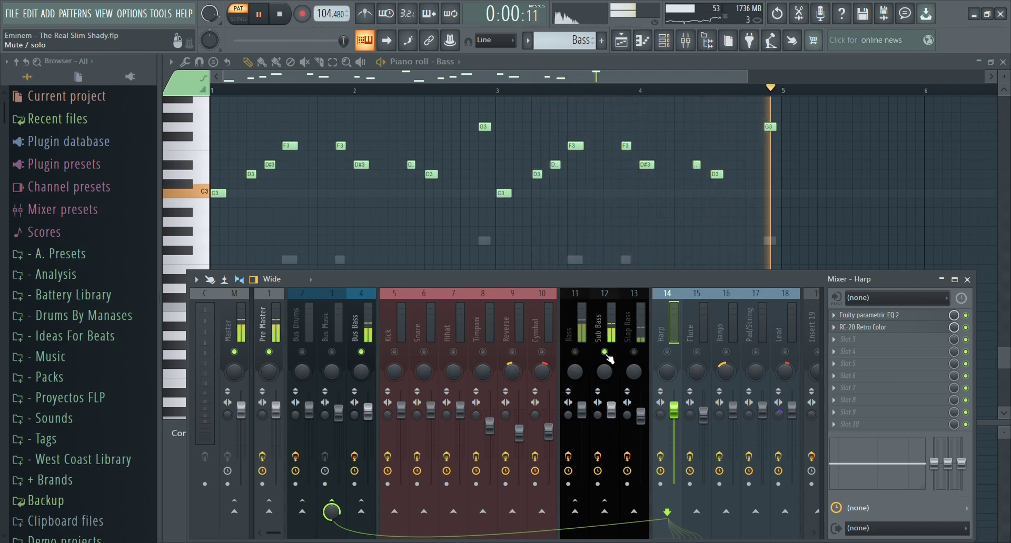
pyautogui.rightClick(634, 351)
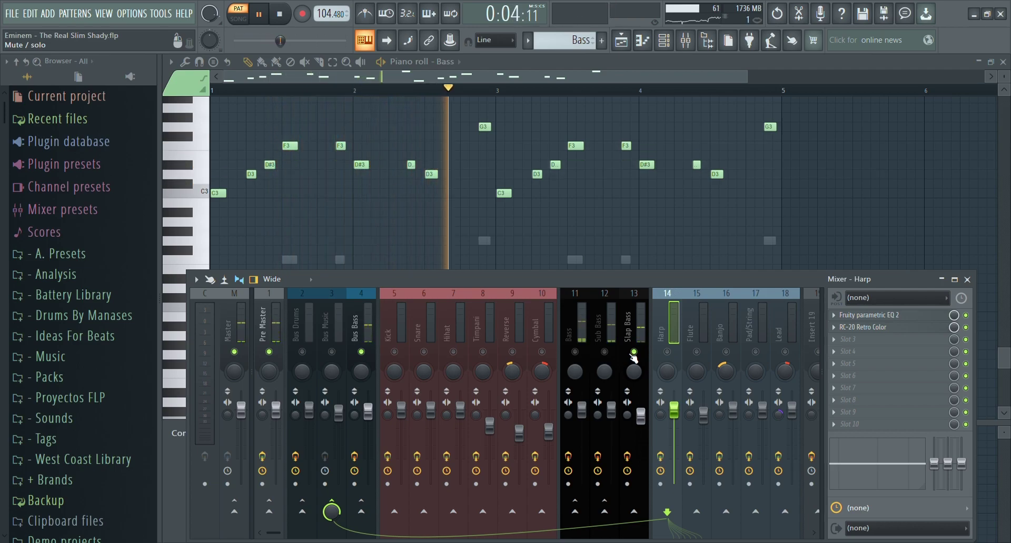
pyautogui.rightClick(633, 351)
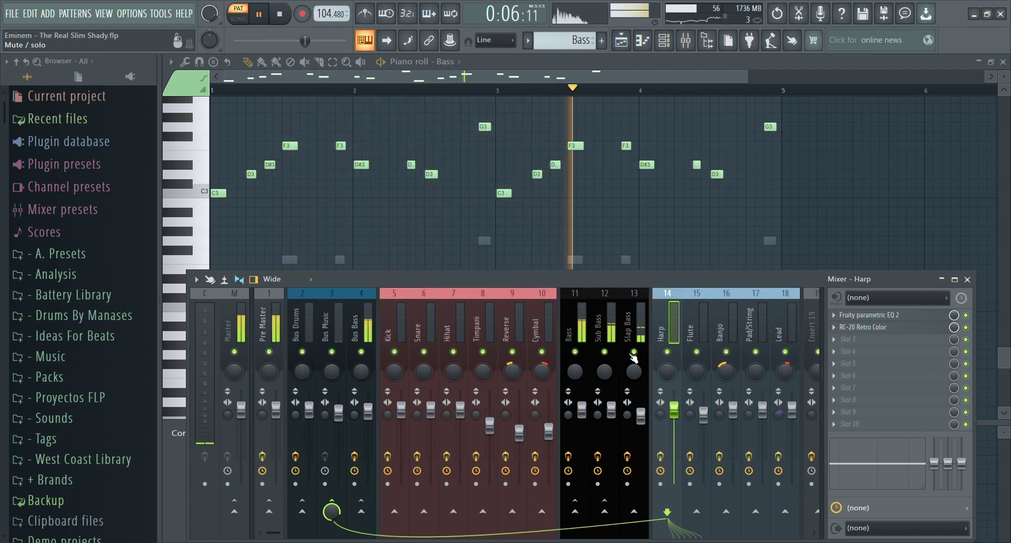
pyautogui.click(577, 327)
pyautogui.click(279, 15)
# View the Sub Bass channel's Zenology Pro preset and its preset browser, closing the instrument when finished.
pyautogui.click(665, 42)
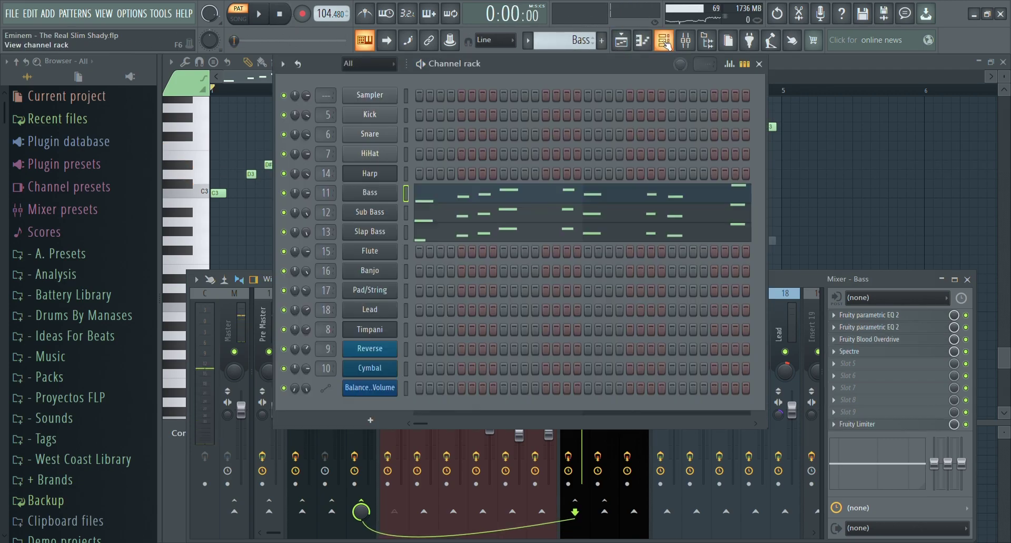
pyautogui.click(386, 213)
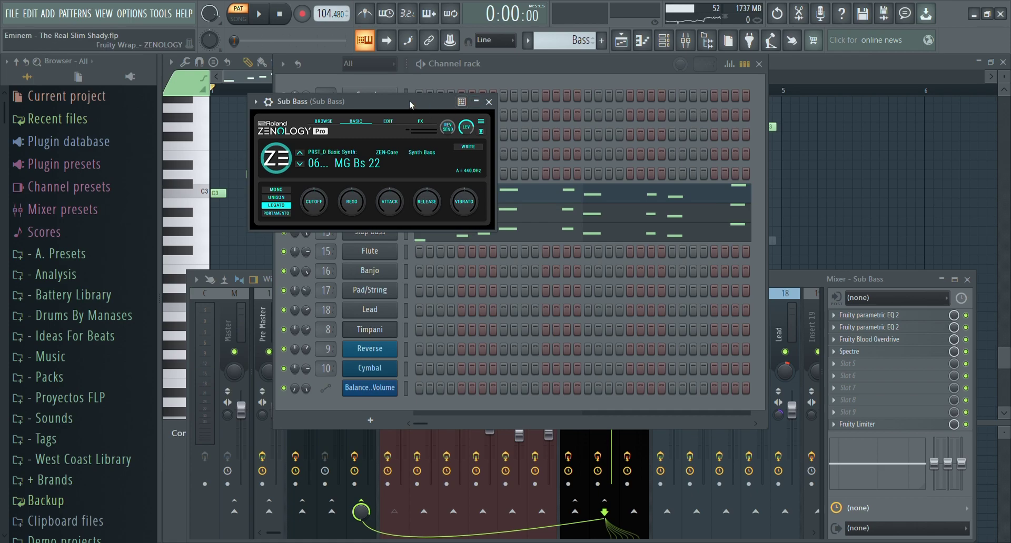
pyautogui.moveTo(410, 104); pyautogui.dragTo(435, 107)
pyautogui.click(351, 122)
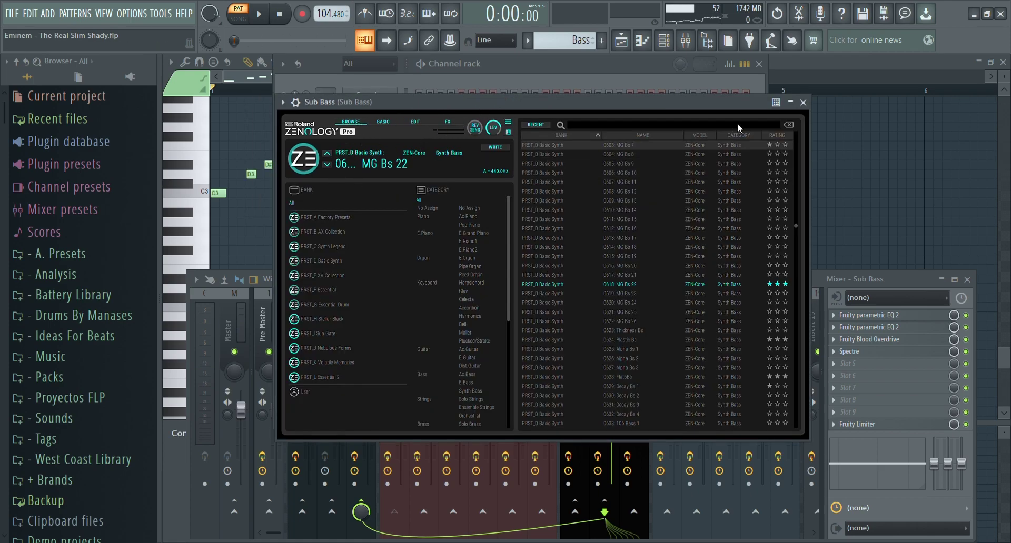
pyautogui.click(803, 102)
pyautogui.click(371, 212)
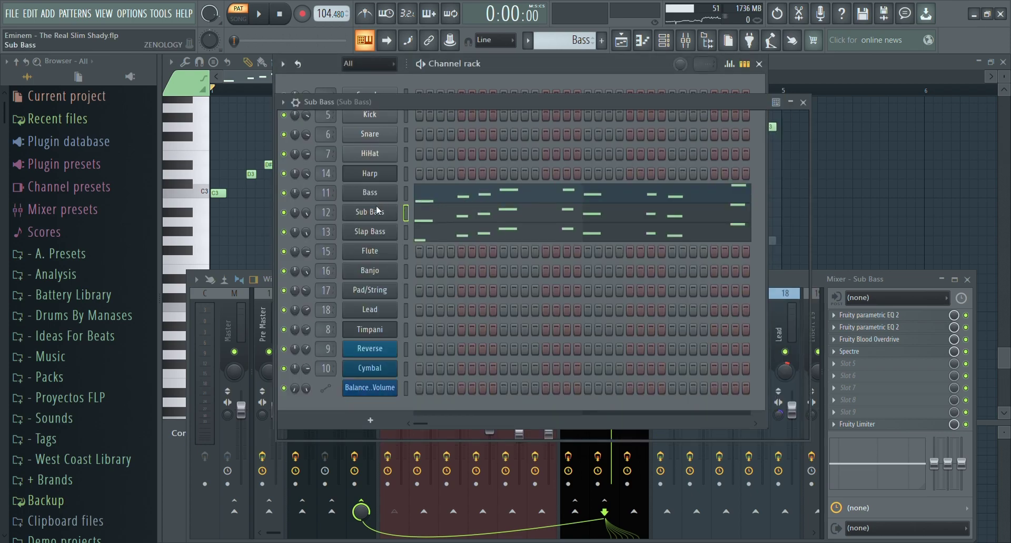
pyautogui.click(811, 104)
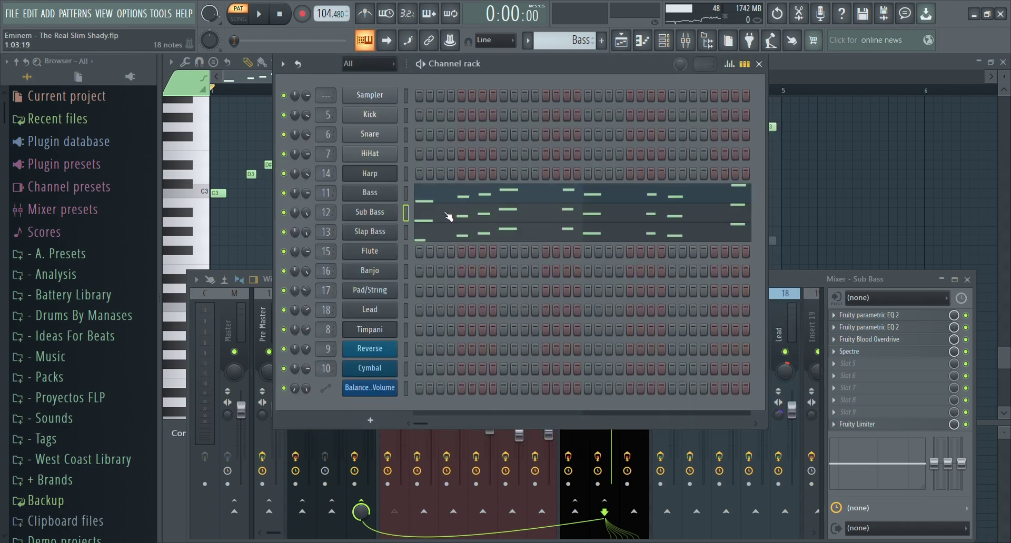
# View the Bass channel's Zenology Pro preset, close it, and check the Slap Bass channel's instrument.
pyautogui.click(370, 192)
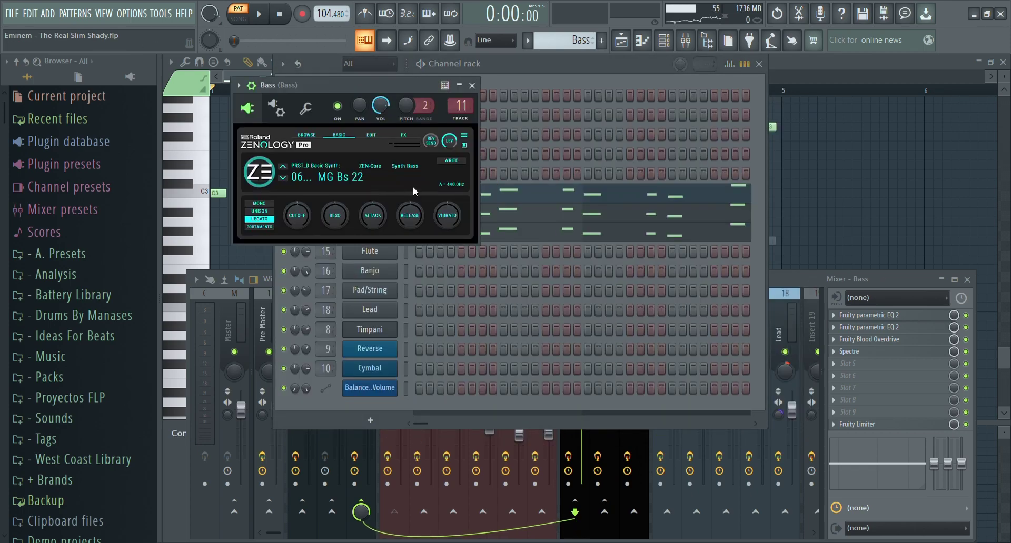
pyautogui.click(472, 85)
pyautogui.click(381, 235)
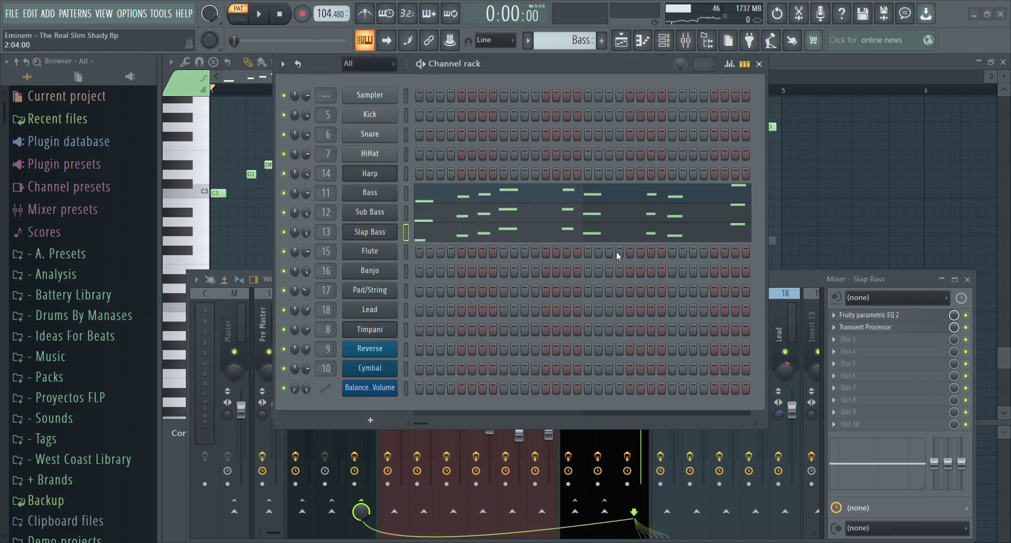
# Inspect the GoliathV2 effect settings on the Bus Bass mixer track and close the plugin.
pyautogui.click(783, 278)
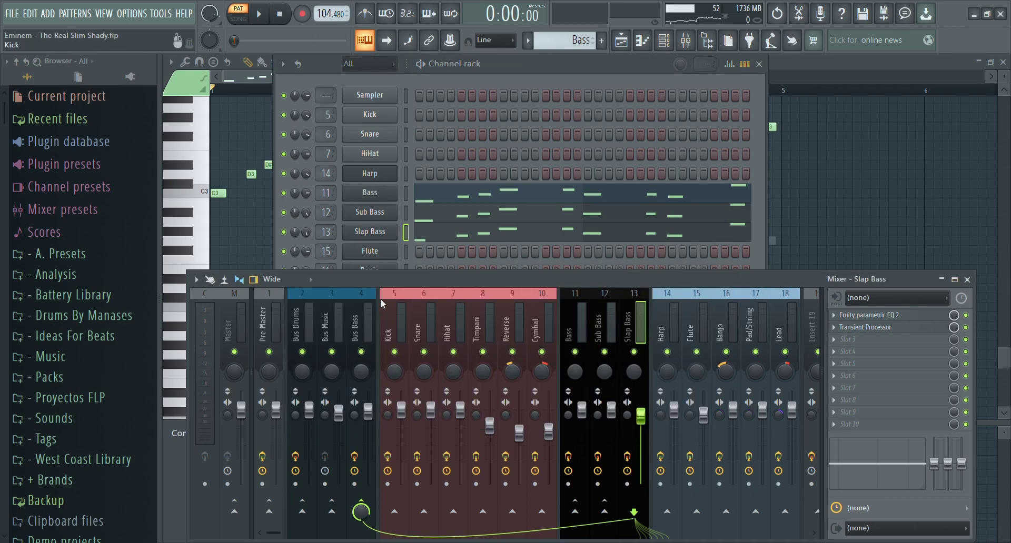
pyautogui.click(368, 316)
pyautogui.click(842, 316)
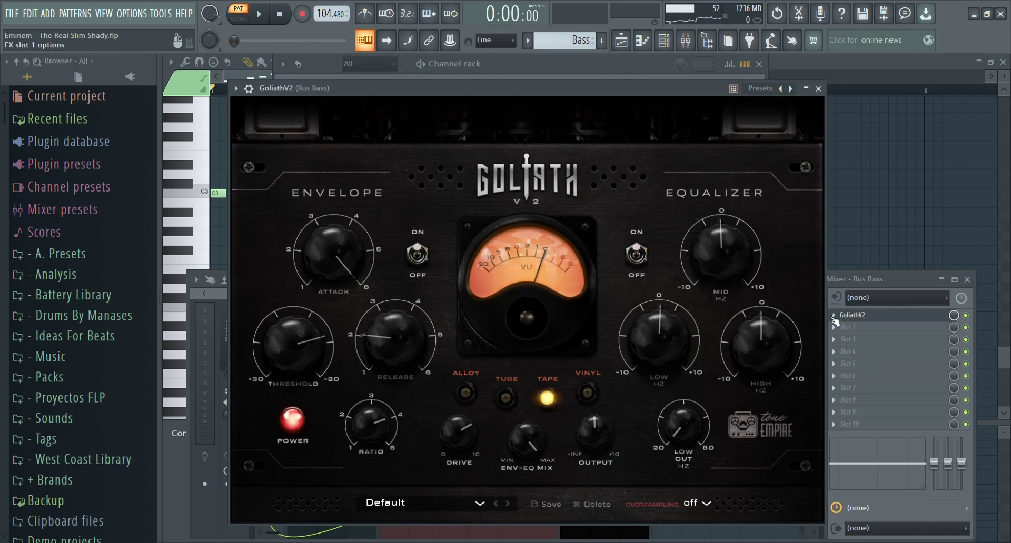
pyautogui.click(258, 15)
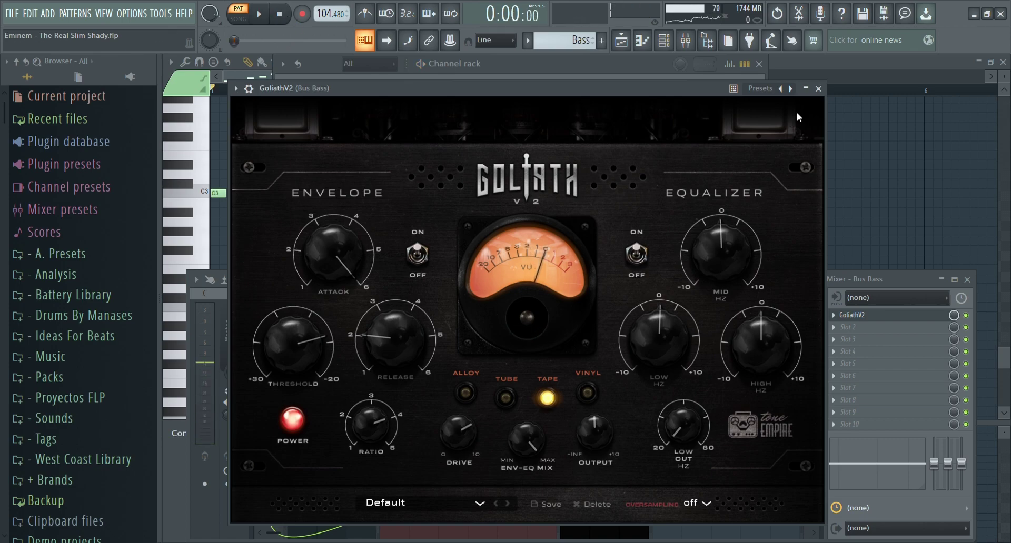
pyautogui.click(818, 89)
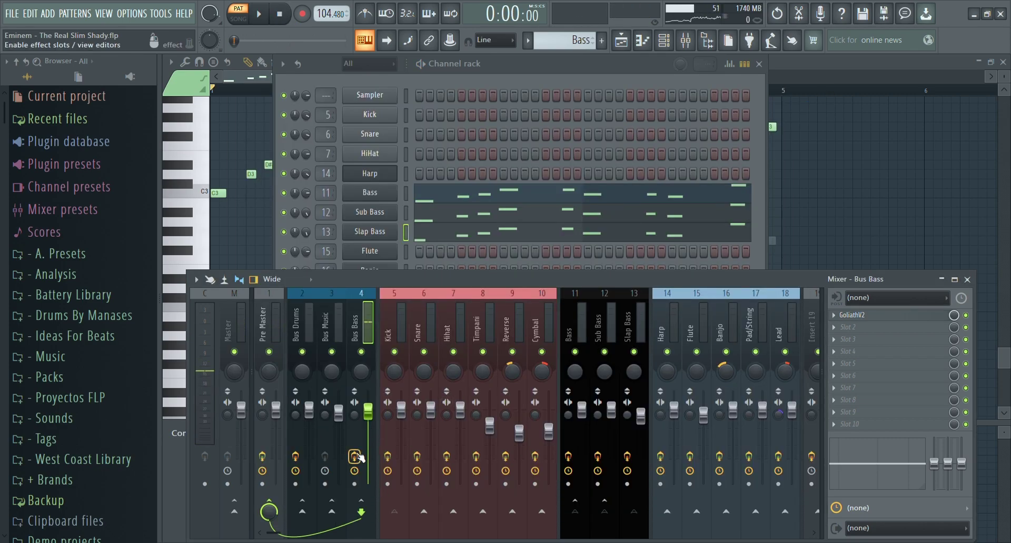
# Switch to the Flute pattern and examine the Flute channel's notes in the piano roll.
pyautogui.click(625, 40)
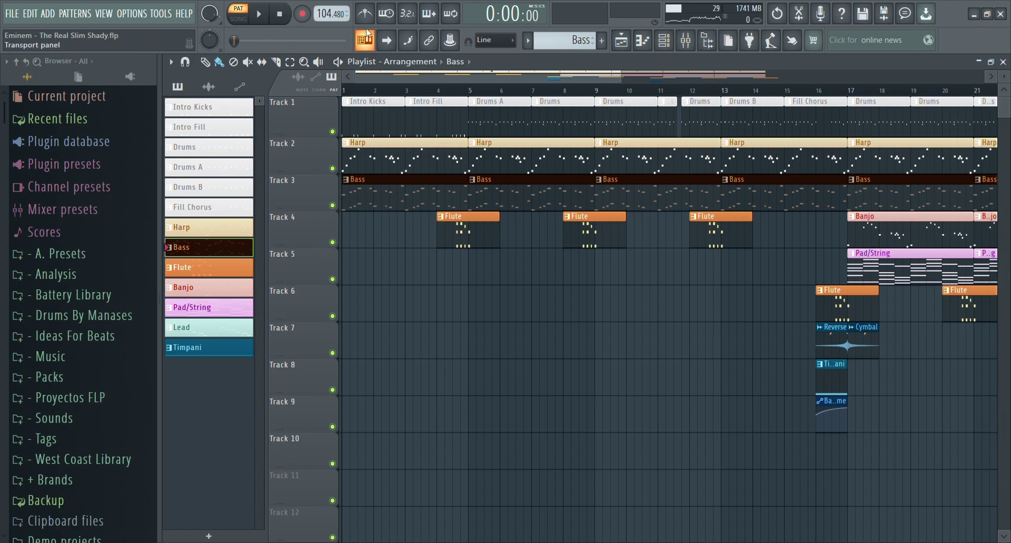
pyautogui.click(664, 41)
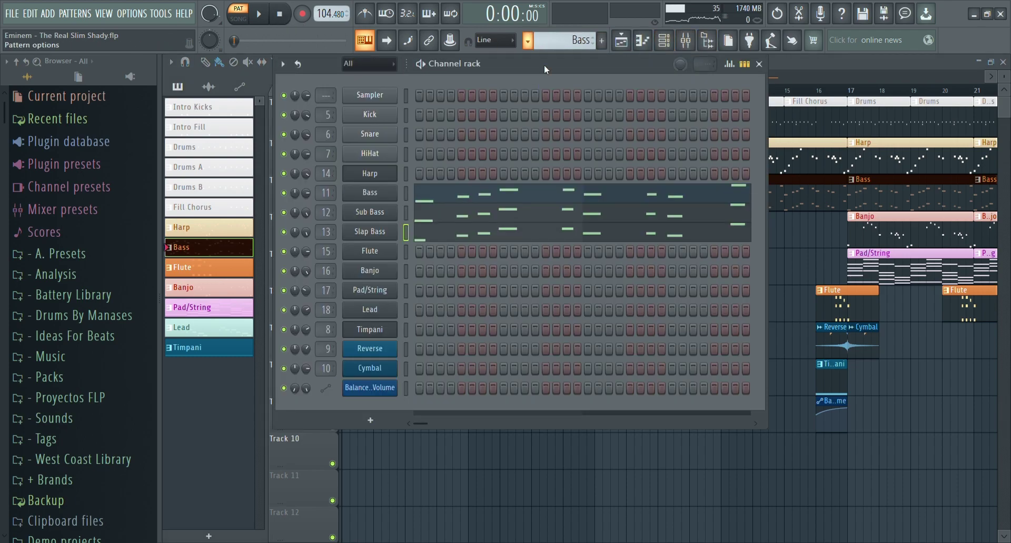
pyautogui.click(550, 152)
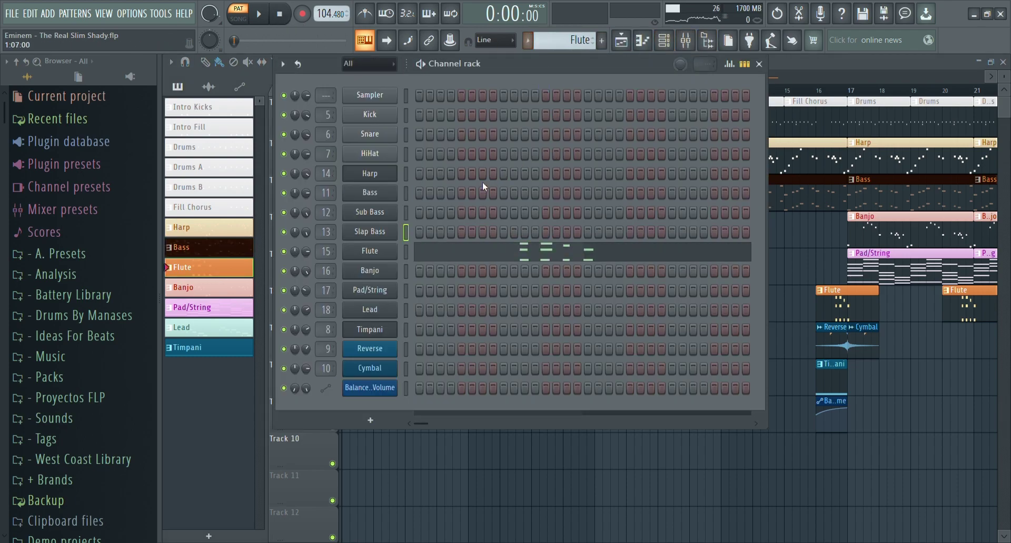
pyautogui.click(457, 252)
pyautogui.scroll(-2, 316, 230)
pyautogui.scroll(8, 290, 263)
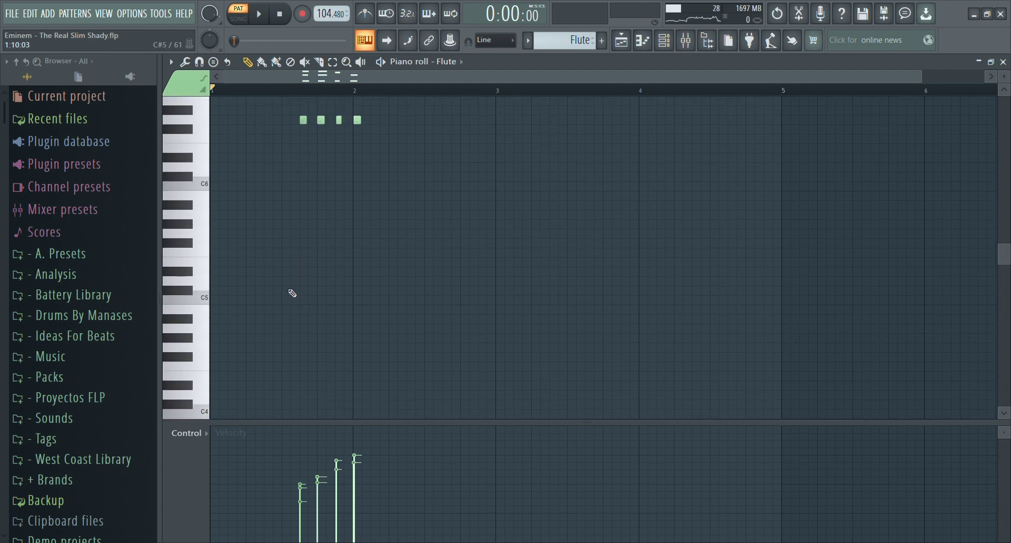
# Play the Flute pattern and follow its high-octave notes in the piano roll.
pyautogui.scroll(3, 226, 290)
pyautogui.click(302, 91)
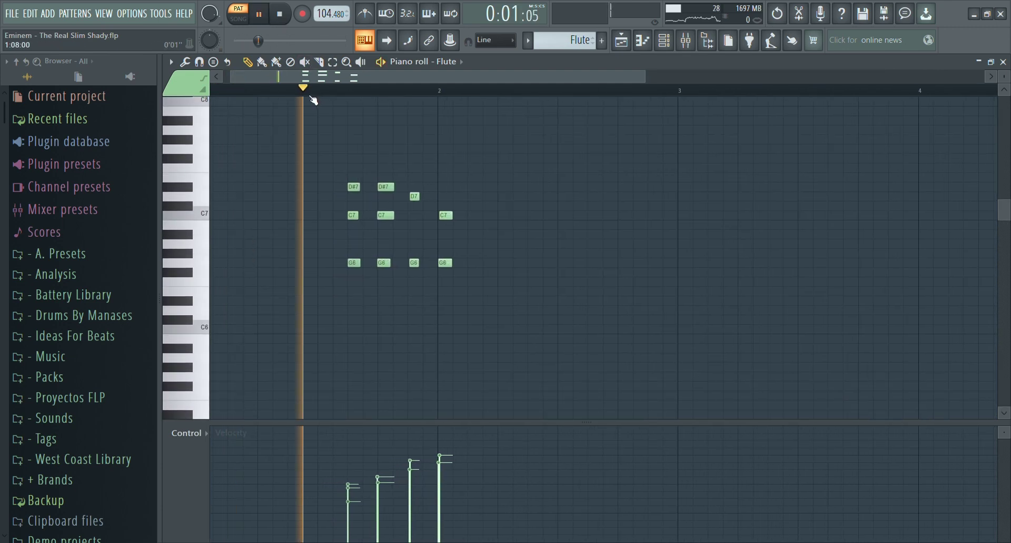
pyautogui.scroll(2, 250, 190)
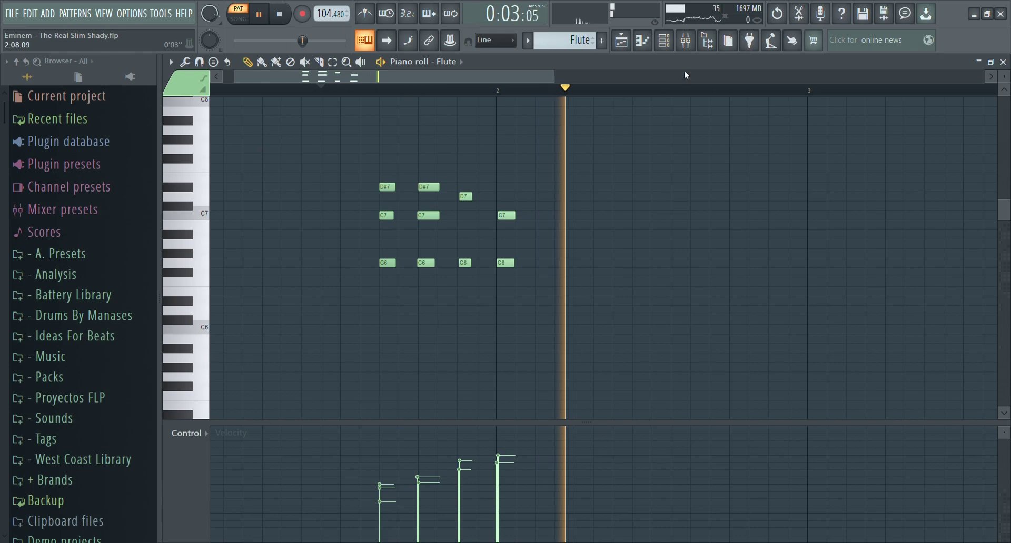
# Stop playback and view the Flute channel's Purity instrument and its preset list.
pyautogui.press('F6')
pyautogui.click(284, 17)
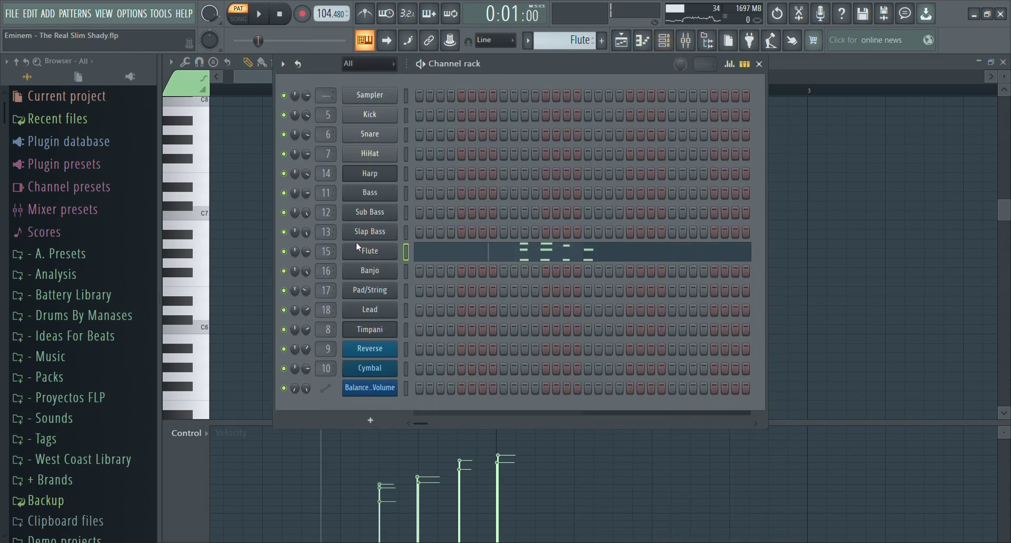
pyautogui.click(367, 254)
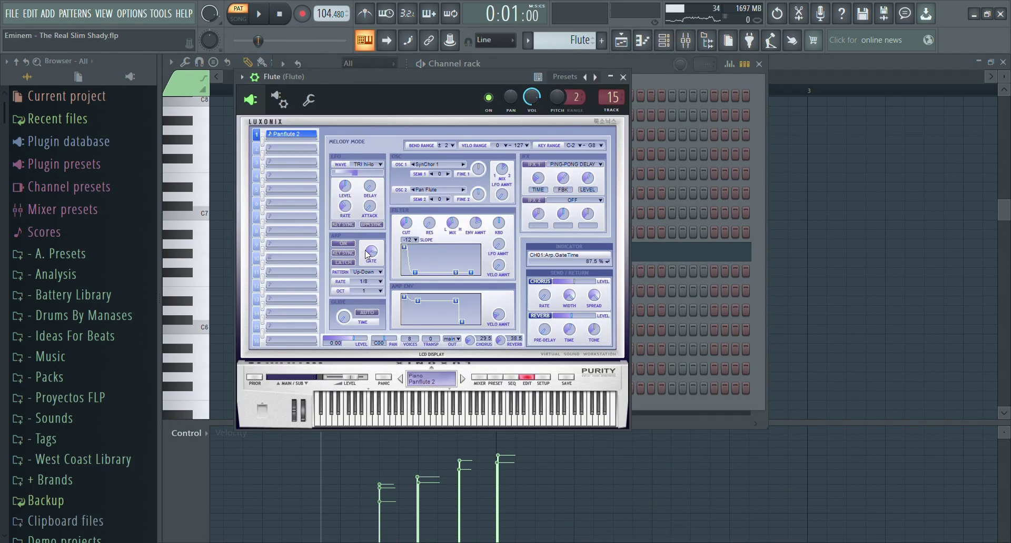
pyautogui.click(494, 378)
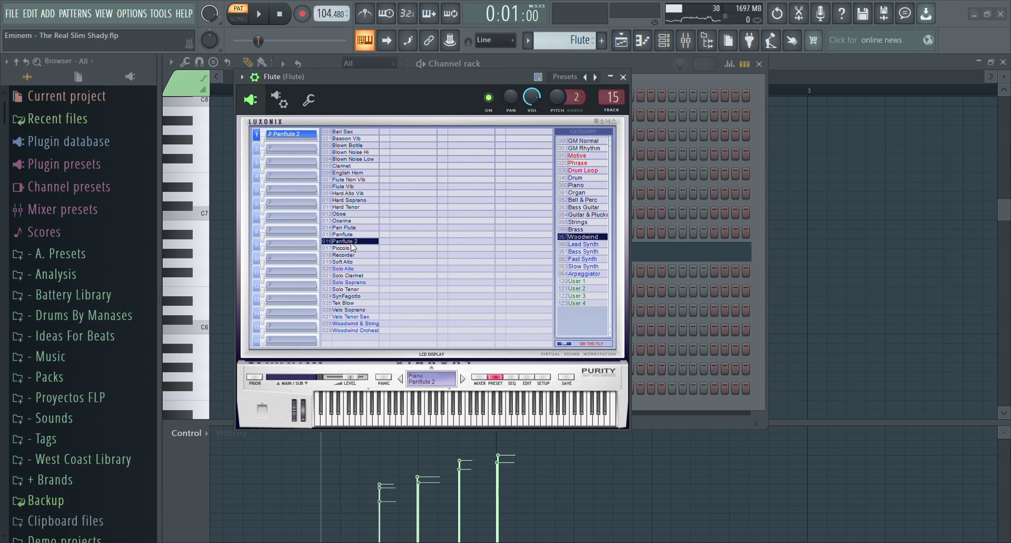
# Play the Flute pattern while inspecting the Fruity parametric EQ 2 on the Flute mixer track, closing the plugin when finished.
pyautogui.click(270, 16)
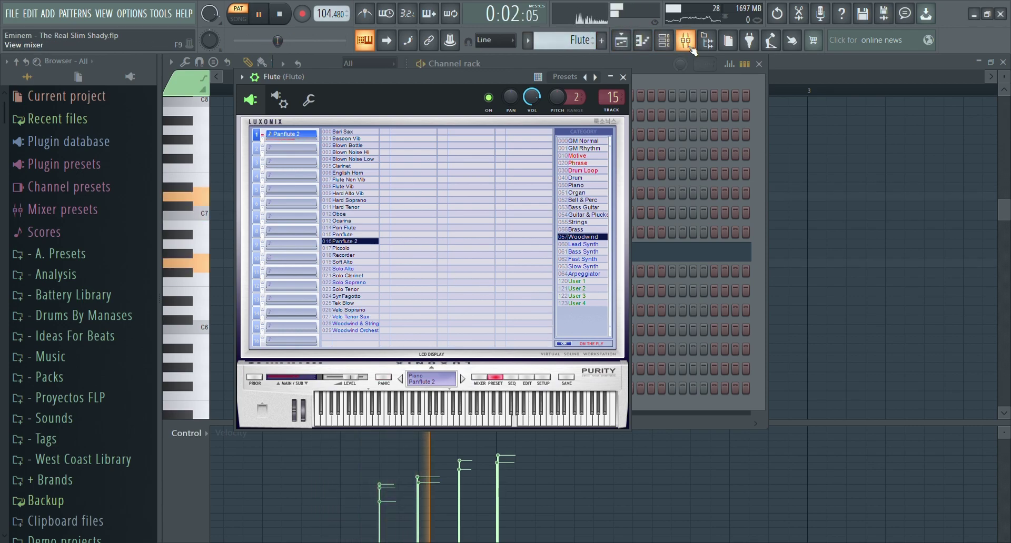
pyautogui.press('F9')
pyautogui.click(885, 318)
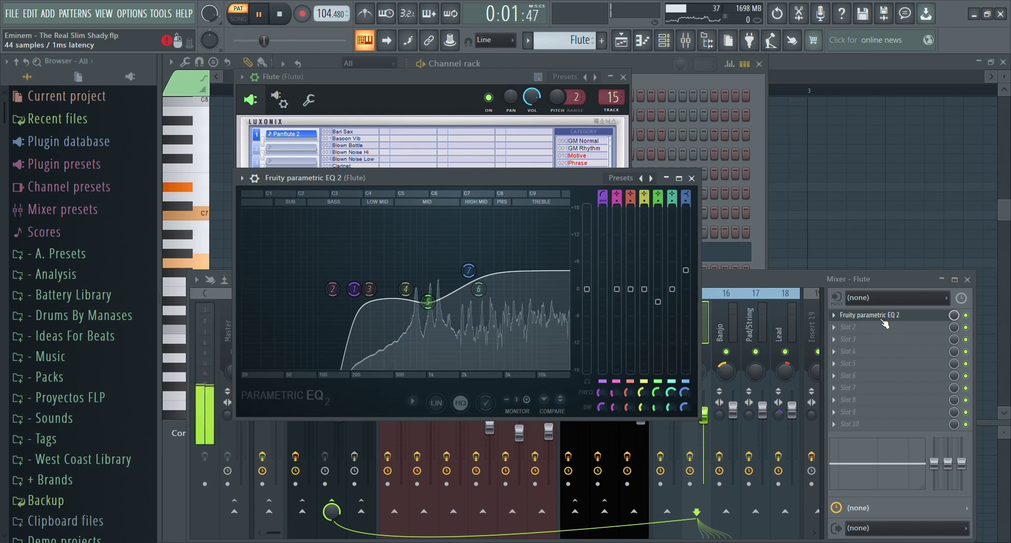
pyautogui.click(886, 324)
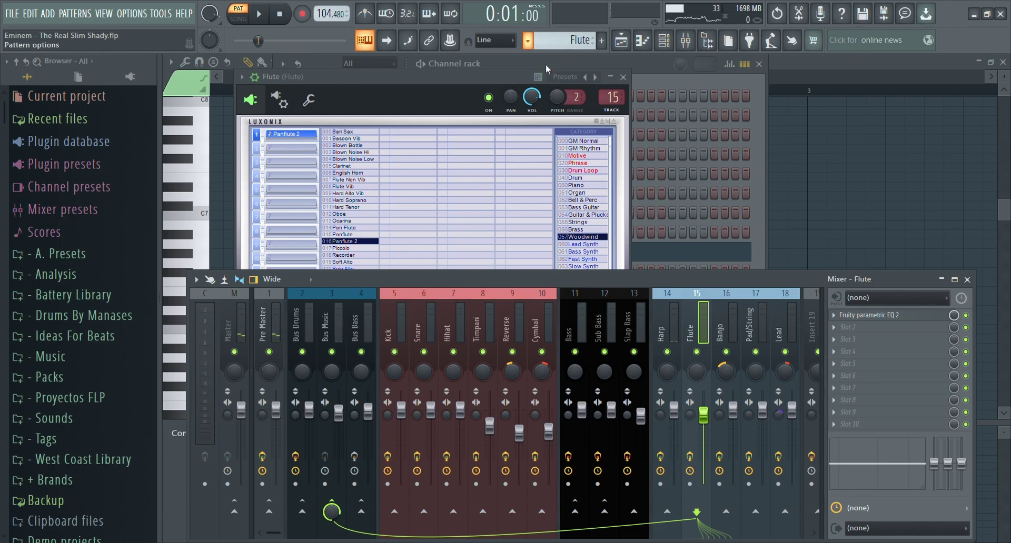
# Switch to the Banjo pattern, examine the Banjo channel's full note sequence in the piano roll, and play it.
pyautogui.click(664, 41)
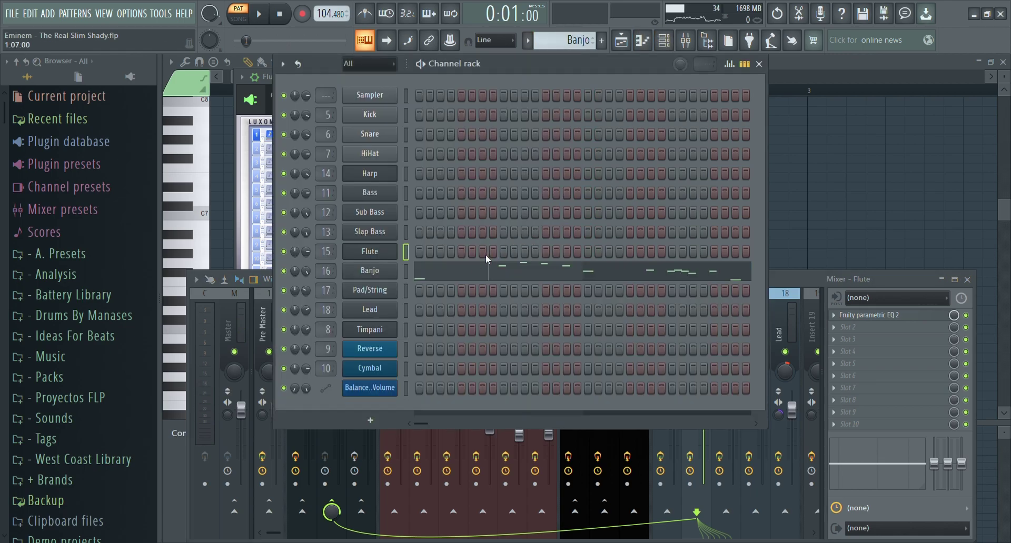
pyautogui.click(477, 270)
pyautogui.scroll(-3, 333, 233)
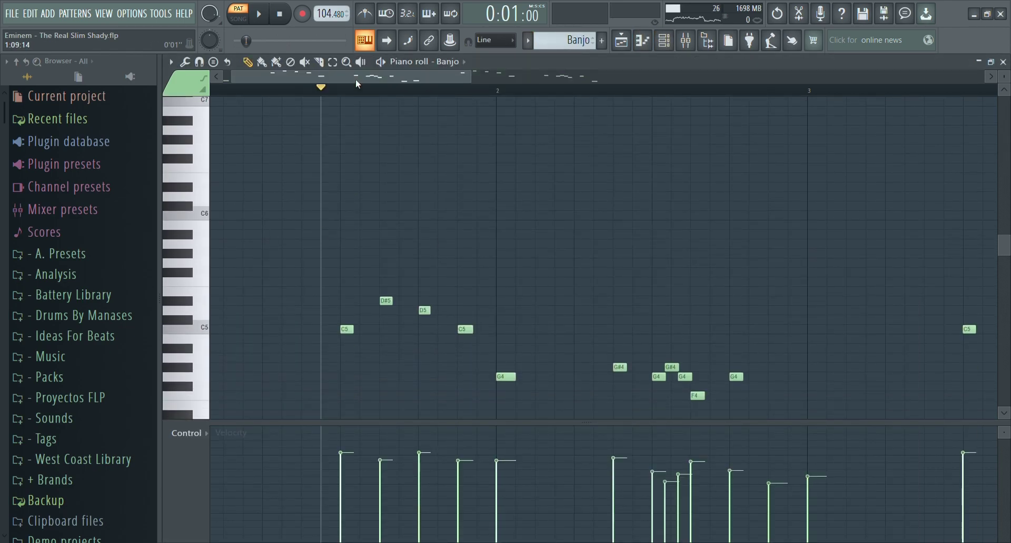
pyautogui.moveTo(356, 80); pyautogui.dragTo(345, 81)
pyautogui.scroll(-3, 343, 221)
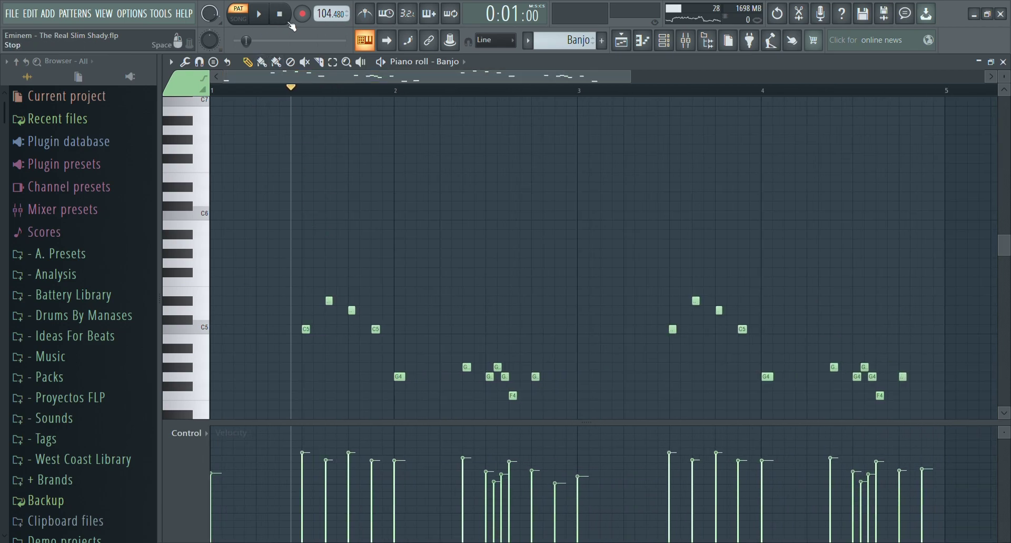
pyautogui.scroll(-2, 291, 192)
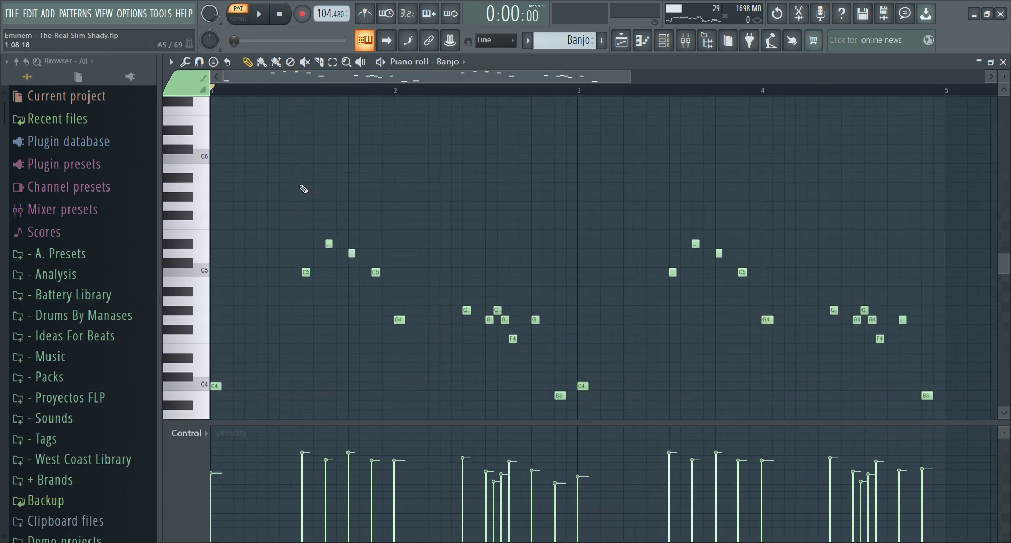
pyautogui.scroll(-2, 294, 222)
pyautogui.click(263, 20)
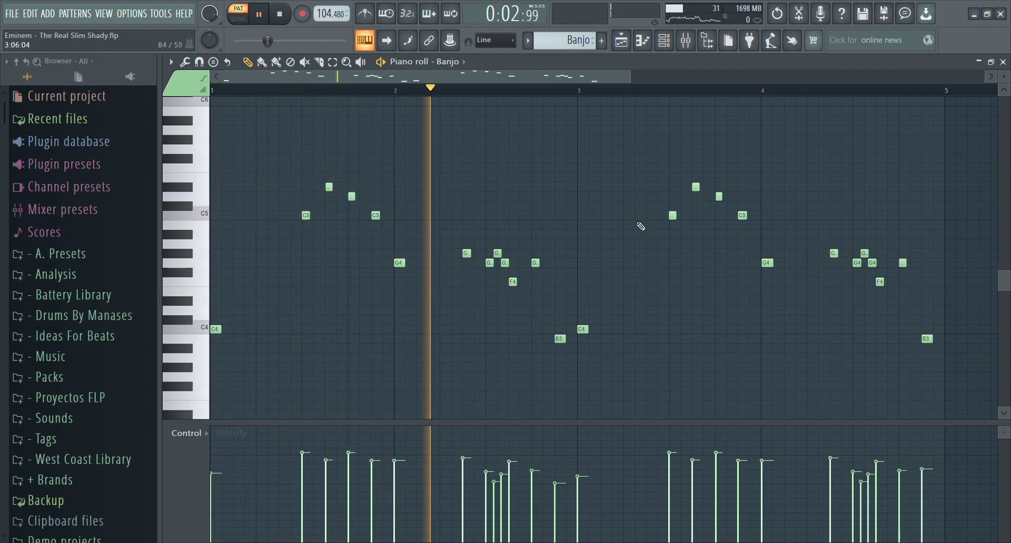
# Inspect both Fruity parametric EQ 2 effects on the Banjo mixer track, closing each one after viewing.
pyautogui.press('F9')
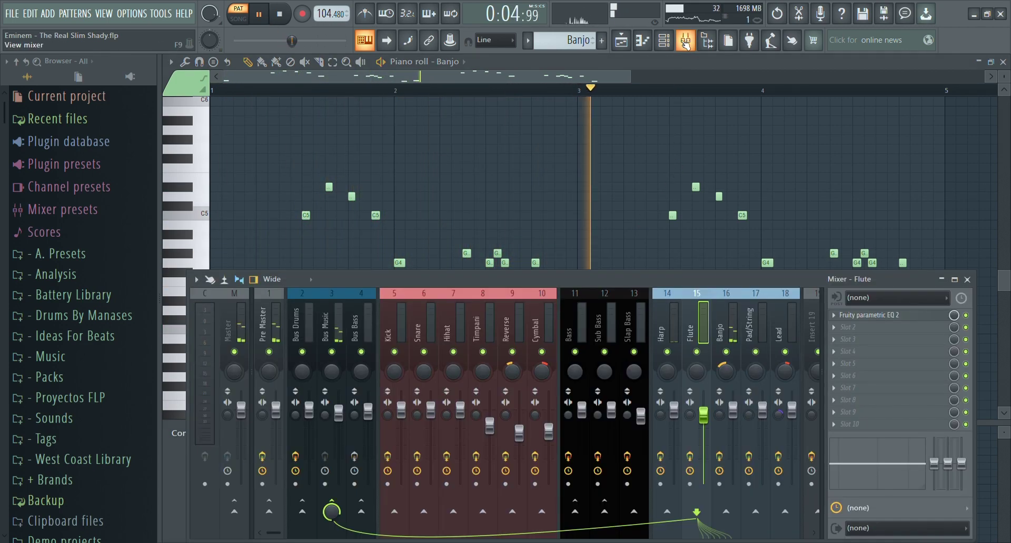
pyautogui.click(725, 334)
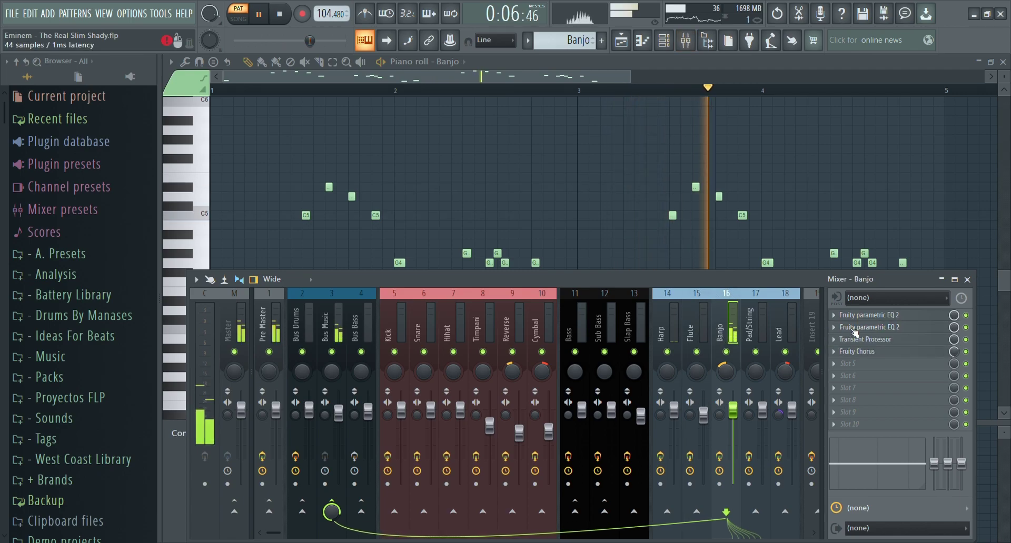
pyautogui.click(890, 315)
pyautogui.click(890, 315)
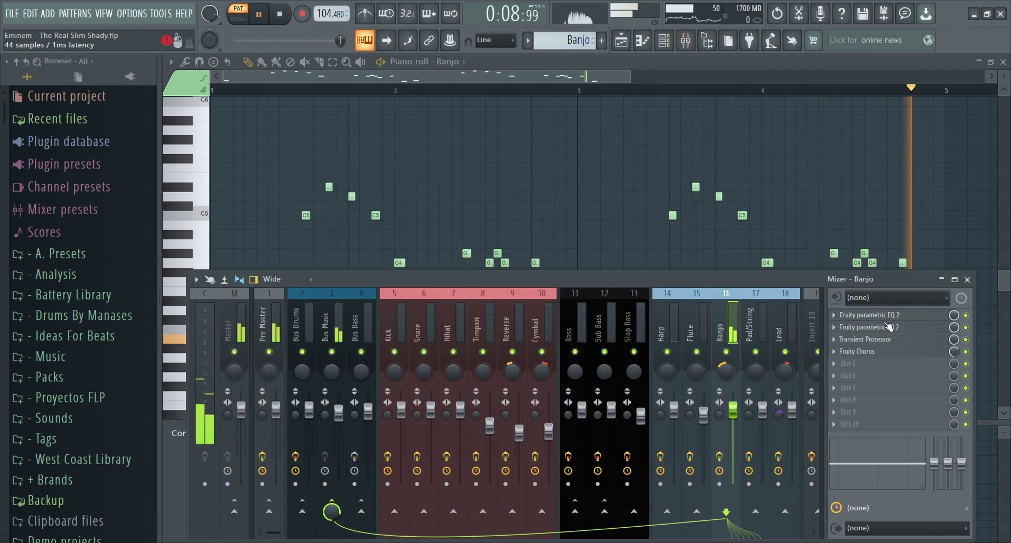
pyautogui.click(890, 328)
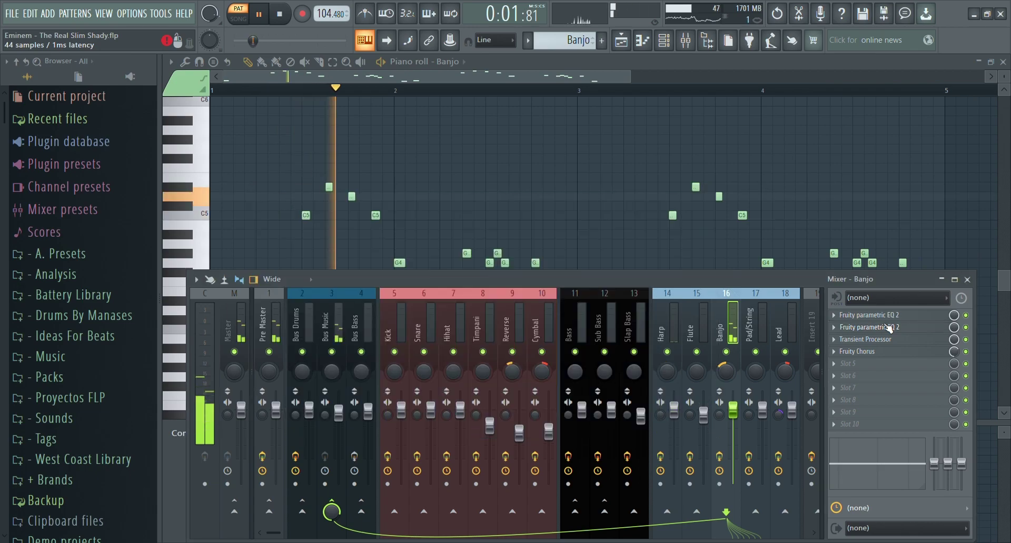
pyautogui.click(889, 327)
# View the Transient Processor and Fruity Chorus settings on the Banjo mixer track, closing each plugin after viewing.
pyautogui.click(886, 341)
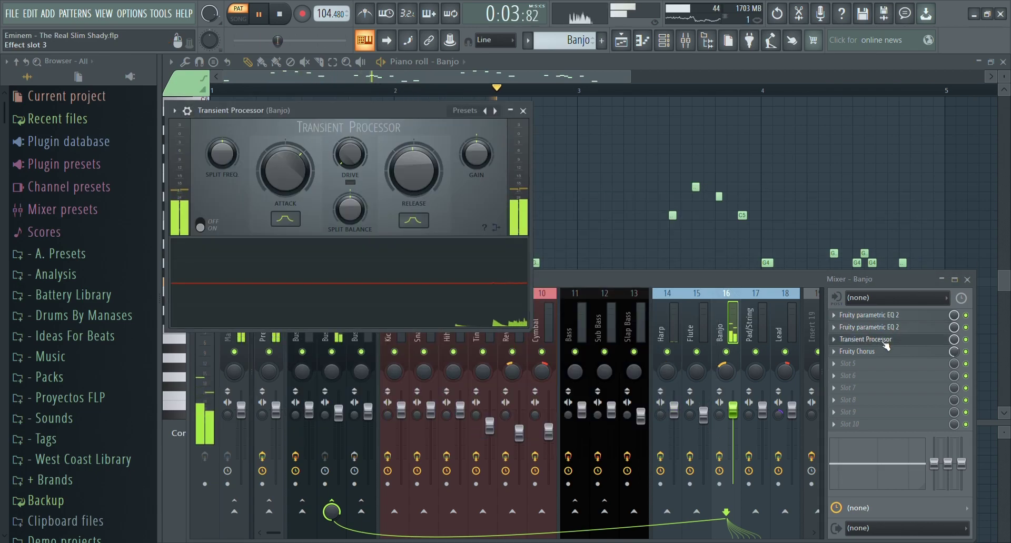
pyautogui.click(884, 341)
pyautogui.click(879, 352)
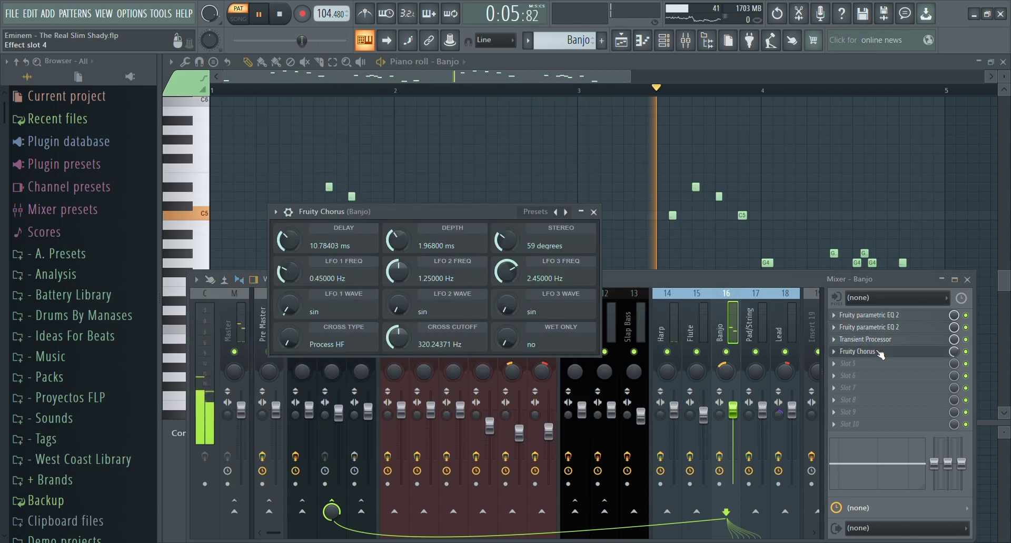
pyautogui.click(879, 352)
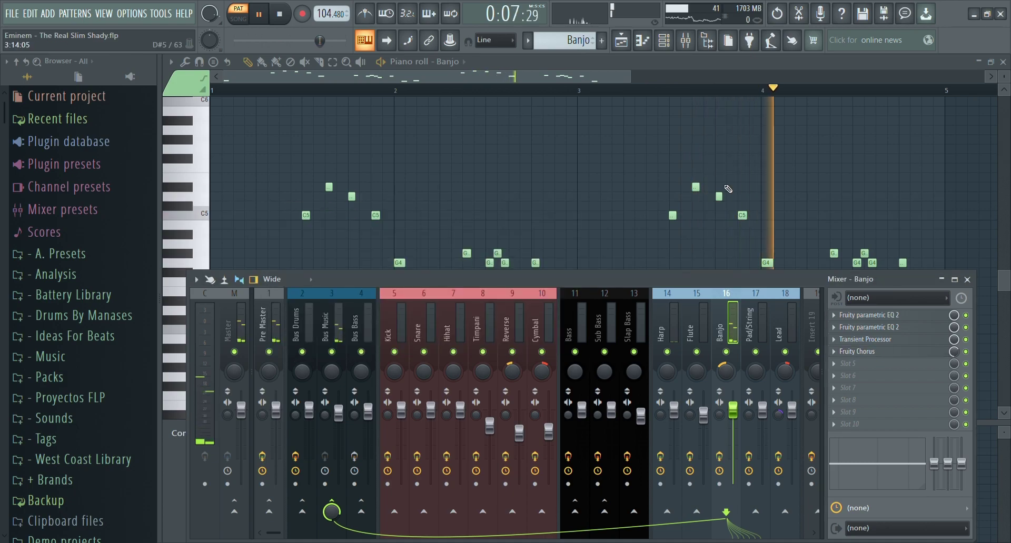
# Stop playback, view the Banjo channel's Korg Triton instrument and its Banjo program, and close the instrument.
pyautogui.click(659, 42)
pyautogui.press('space')
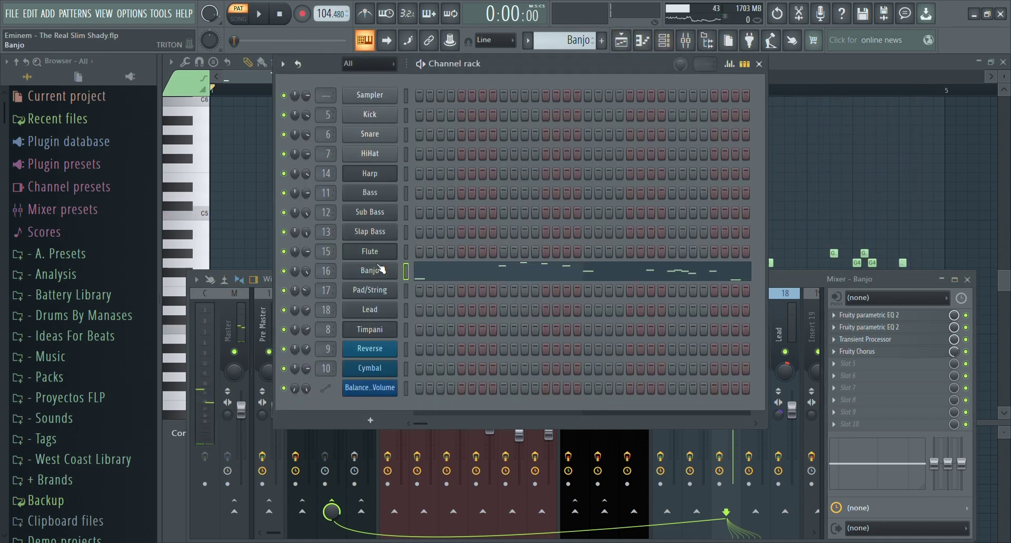
pyautogui.click(379, 268)
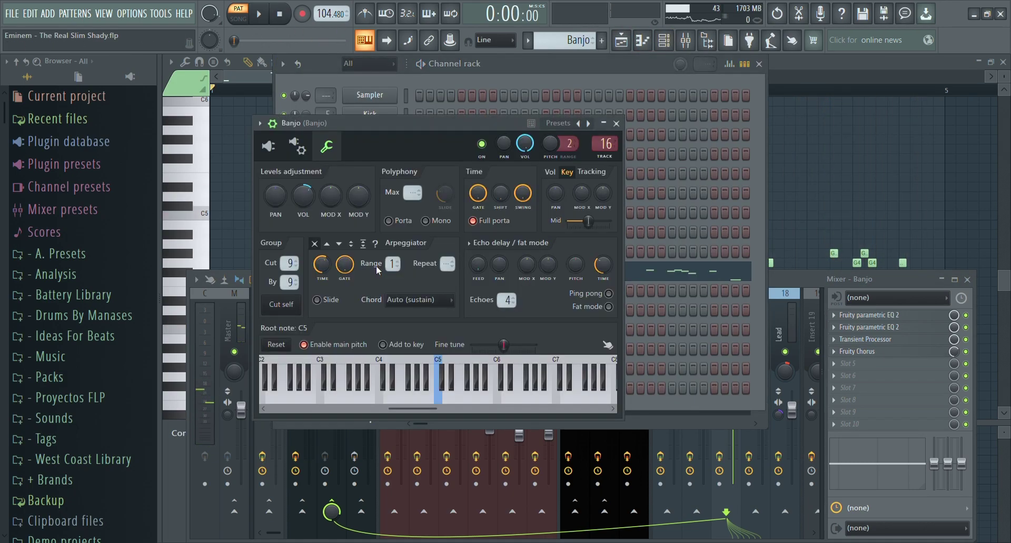
pyautogui.click(268, 148)
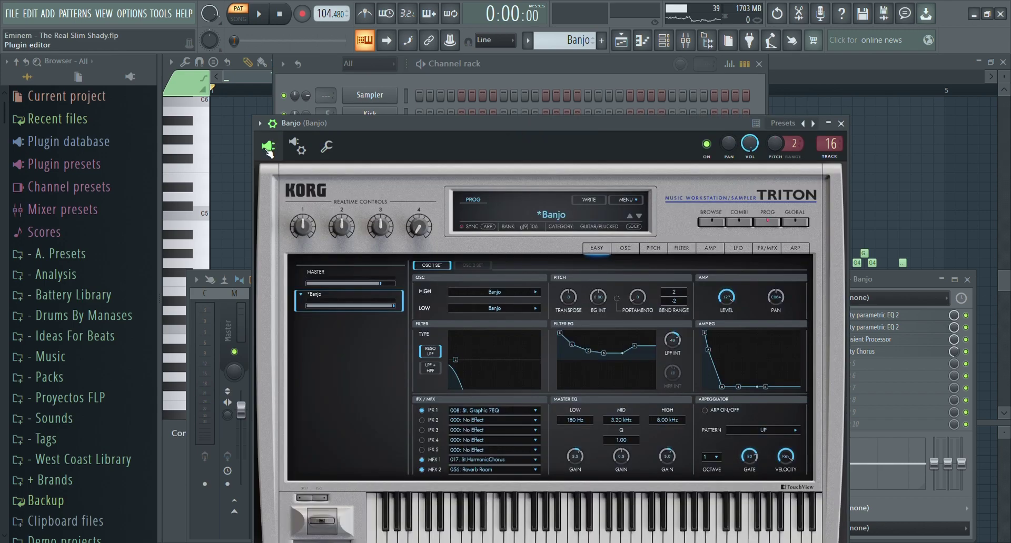
pyautogui.click(272, 124)
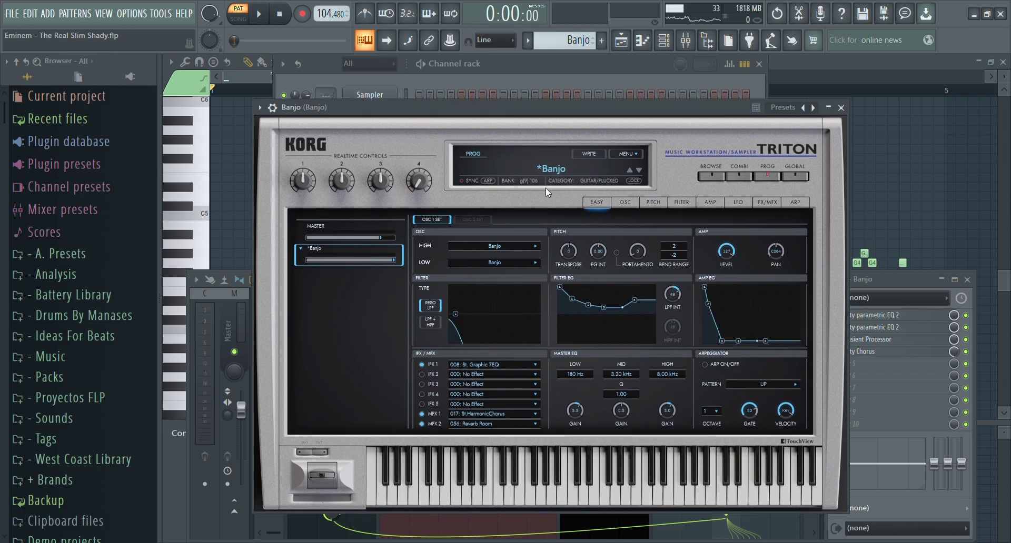
pyautogui.click(841, 108)
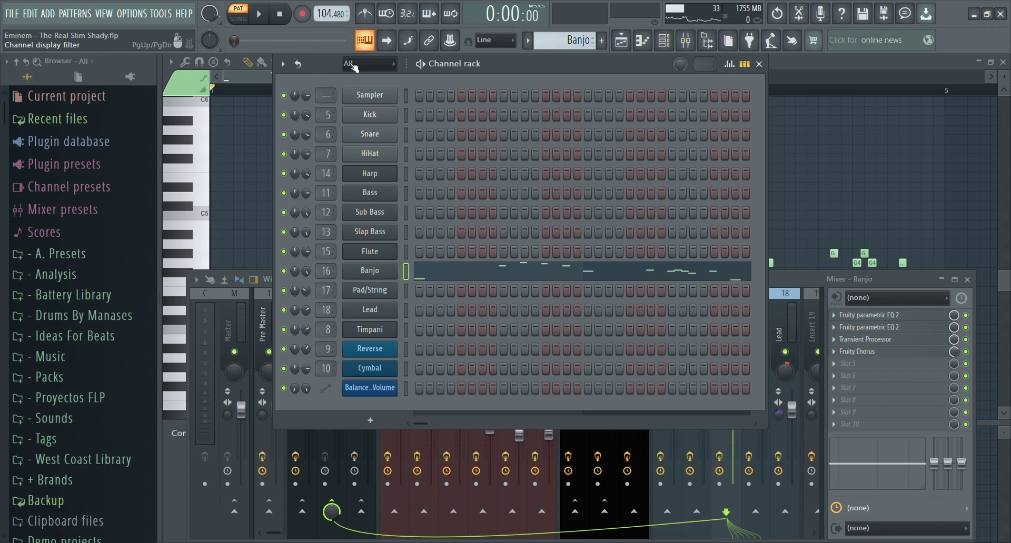
# Switch to the Pad/String pattern and play it while examining the Pad/String channel's chords in the piano roll.
pyautogui.click(565, 173)
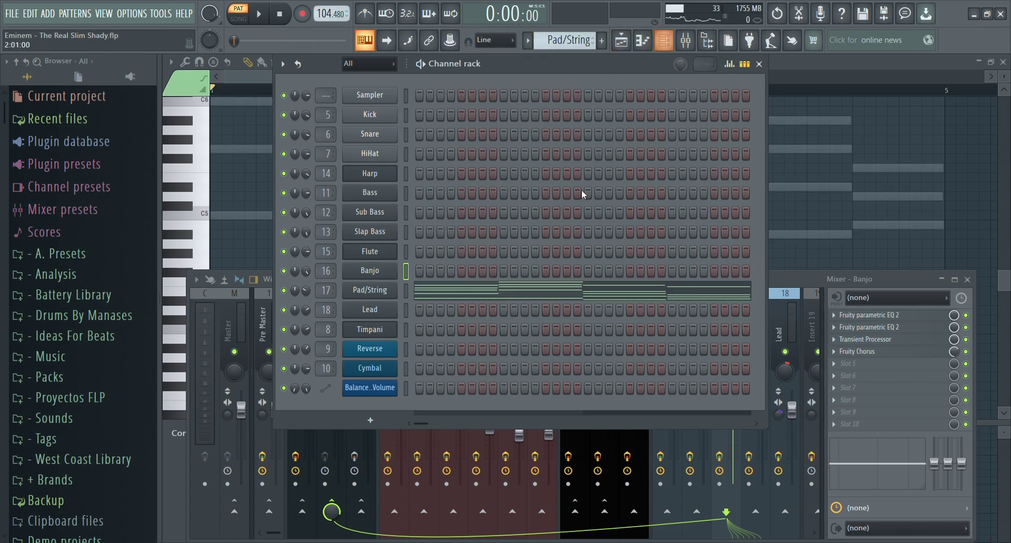
pyautogui.click(474, 290)
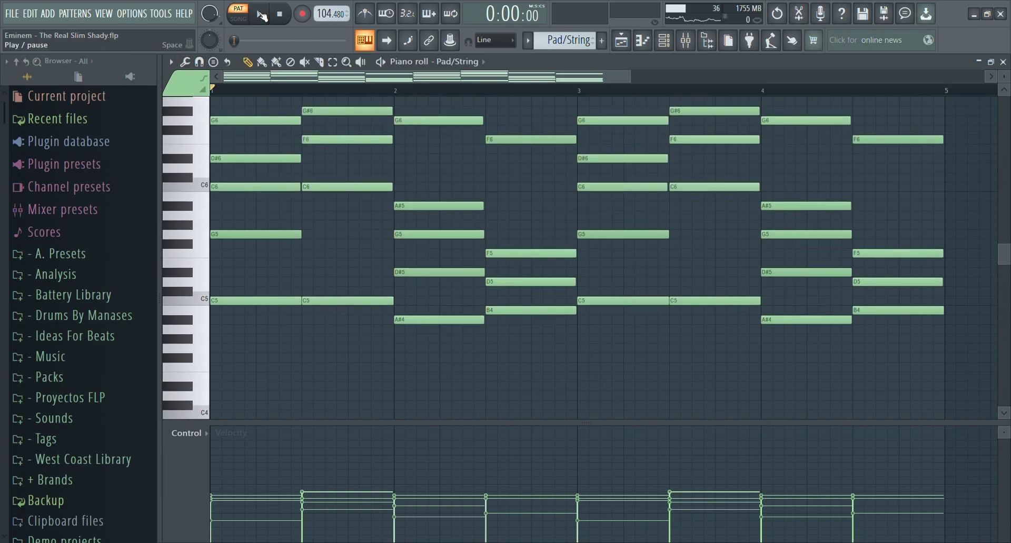
pyautogui.click(261, 16)
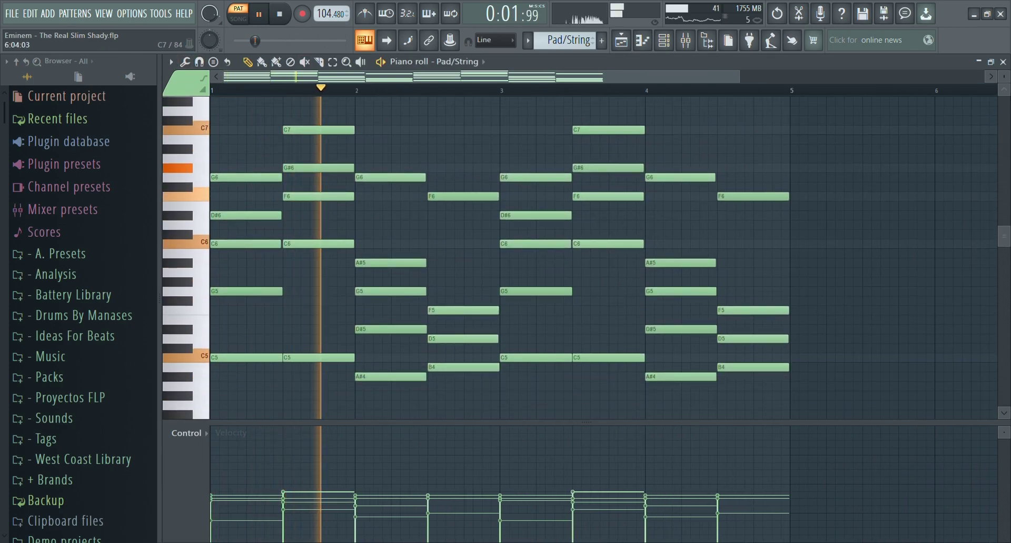
pyautogui.moveTo(1003, 77); pyautogui.dragTo(1004, 86)
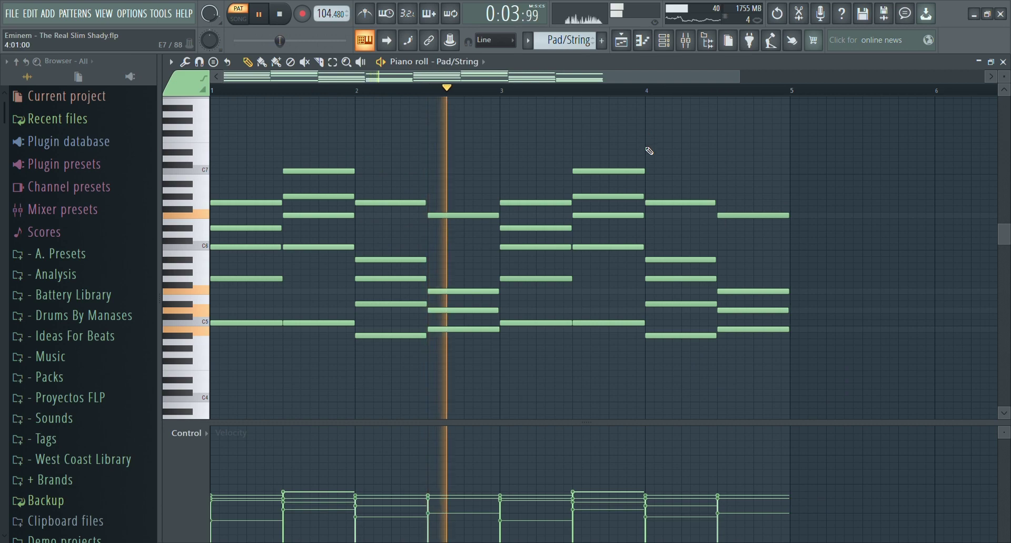
# View the Pad/String channel's Purity instrument and its preset list.
pyautogui.click(665, 40)
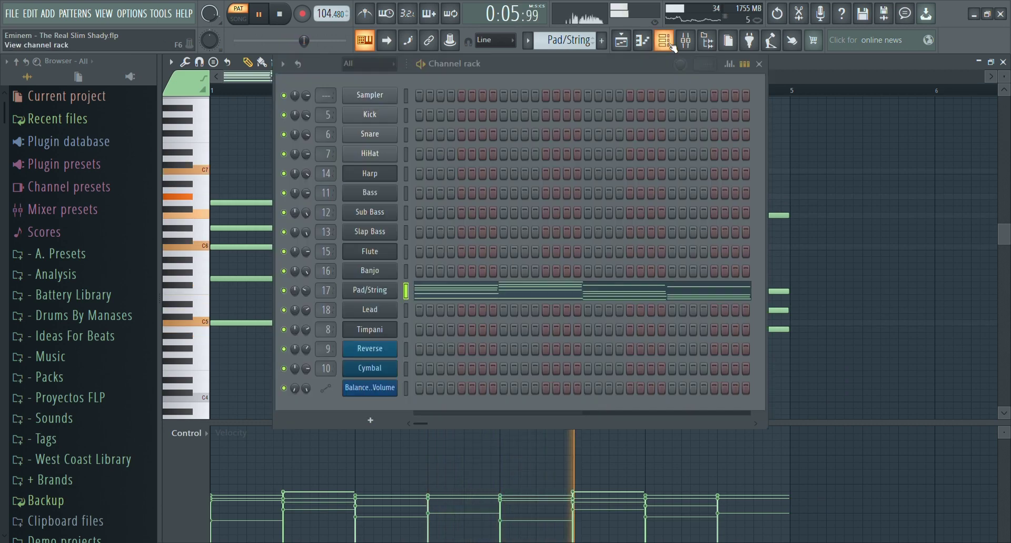
pyautogui.click(368, 290)
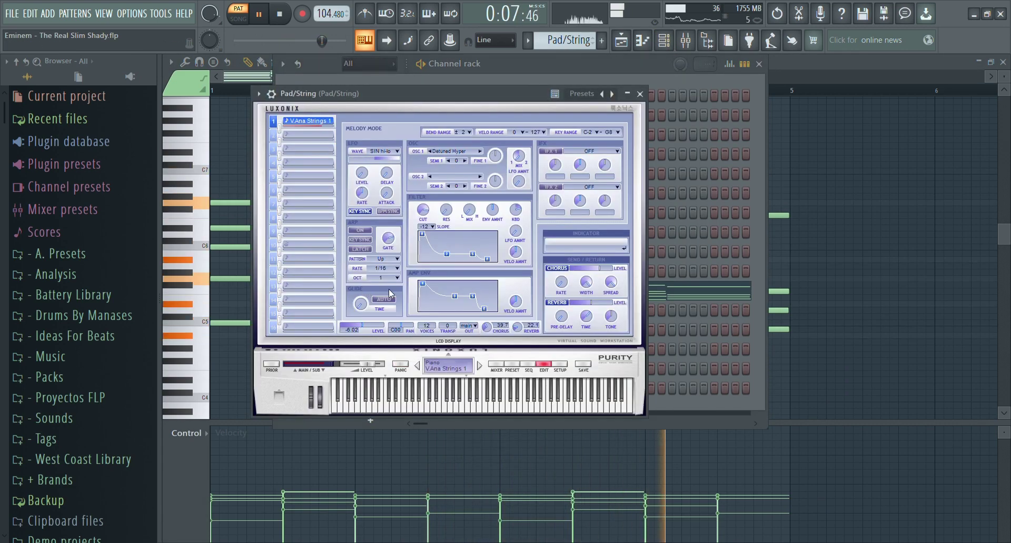
pyautogui.click(513, 364)
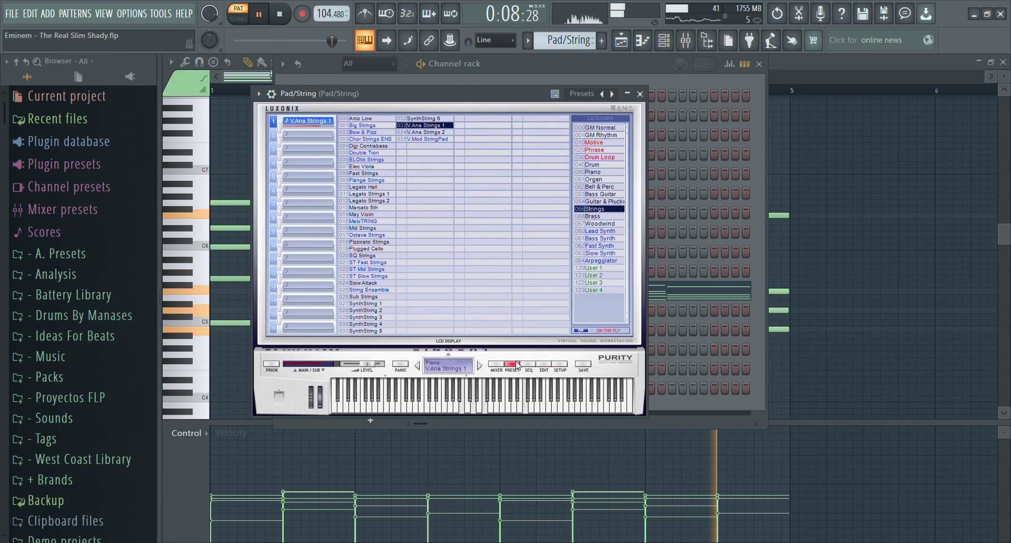
# Inspect the Fruity Stereo Enhancer, Fruity parametric EQ 2 and Pro-Q 3 Side effects on the Pad/String mixer track.
pyautogui.click(684, 43)
pyautogui.click(895, 315)
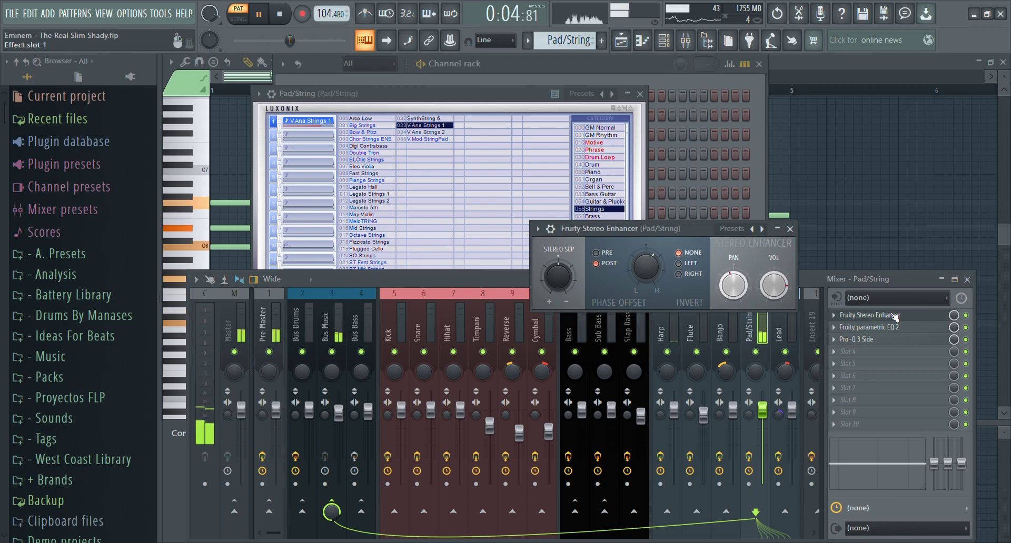
pyautogui.click(895, 329)
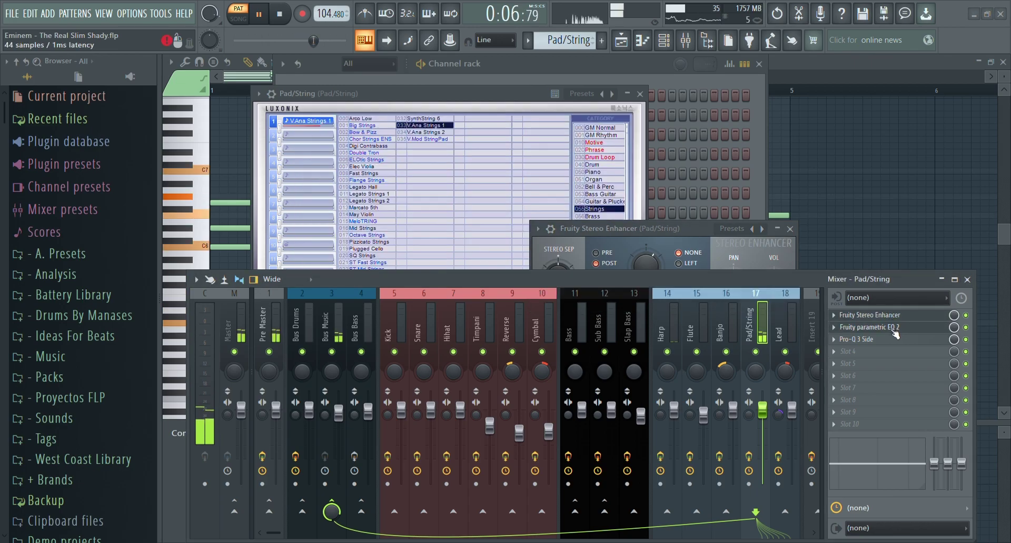
pyautogui.click(883, 342)
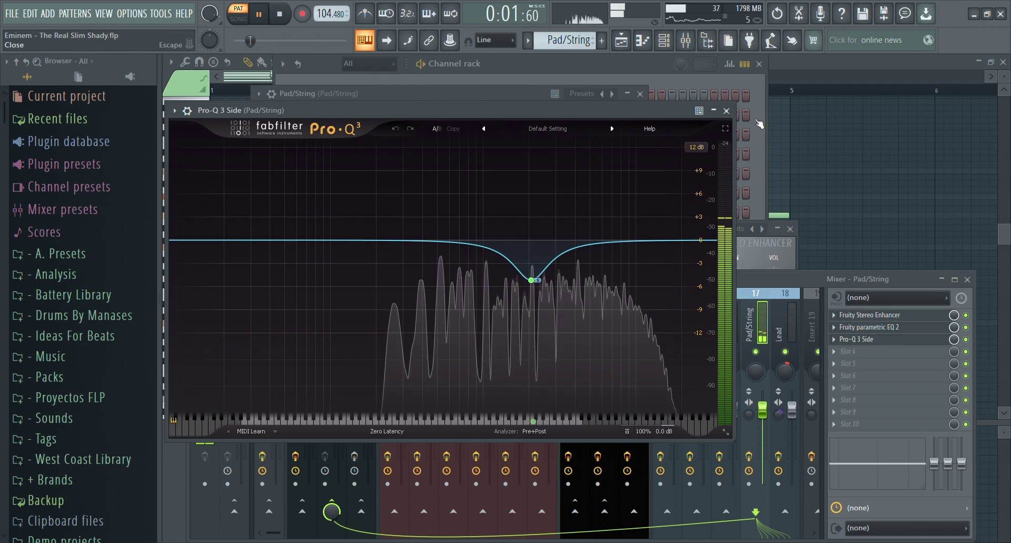
# Stop the Pad/String playback, switch to the Lead pattern and play it while examining the Lead channel's melody in the piano roll.
pyautogui.click(558, 115)
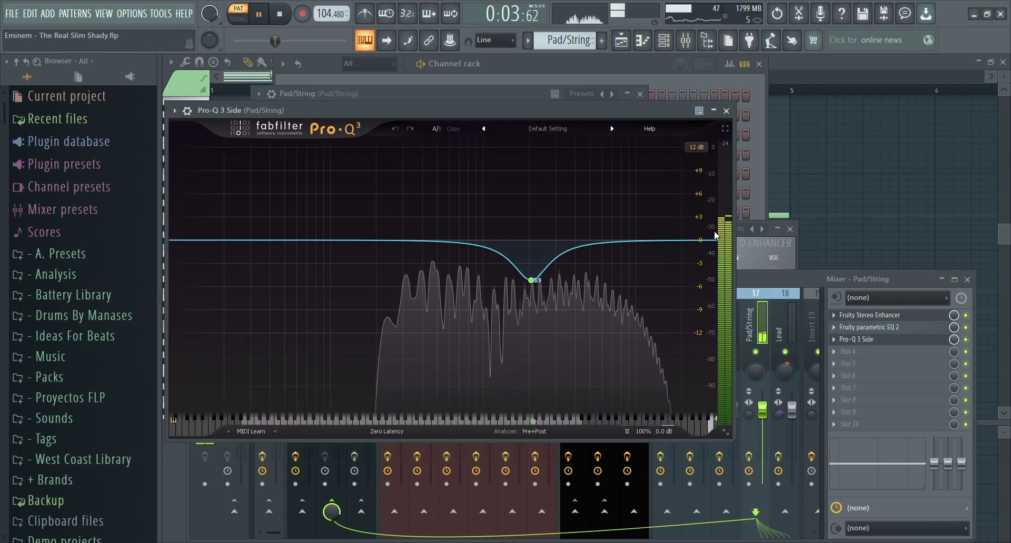
pyautogui.click(774, 380)
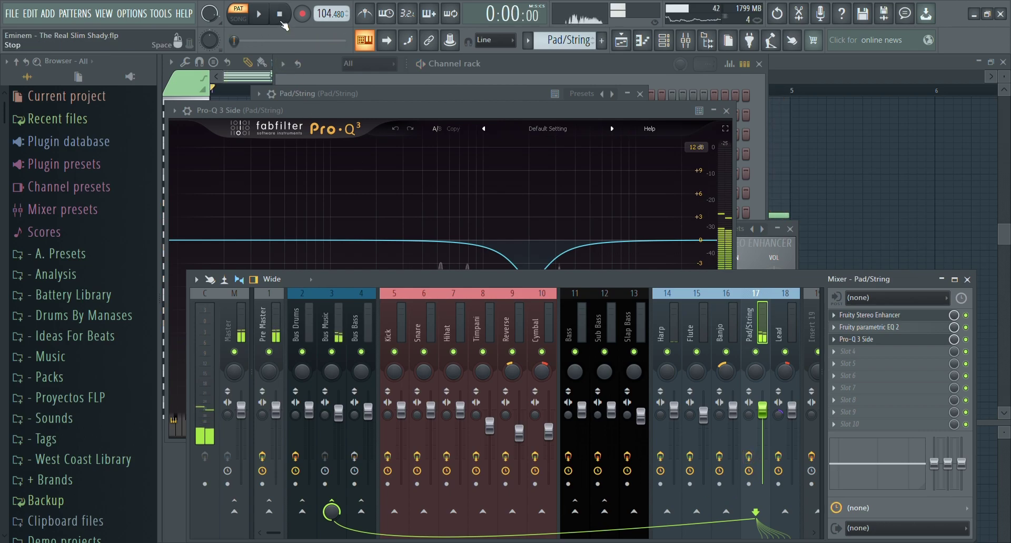
pyautogui.click(664, 42)
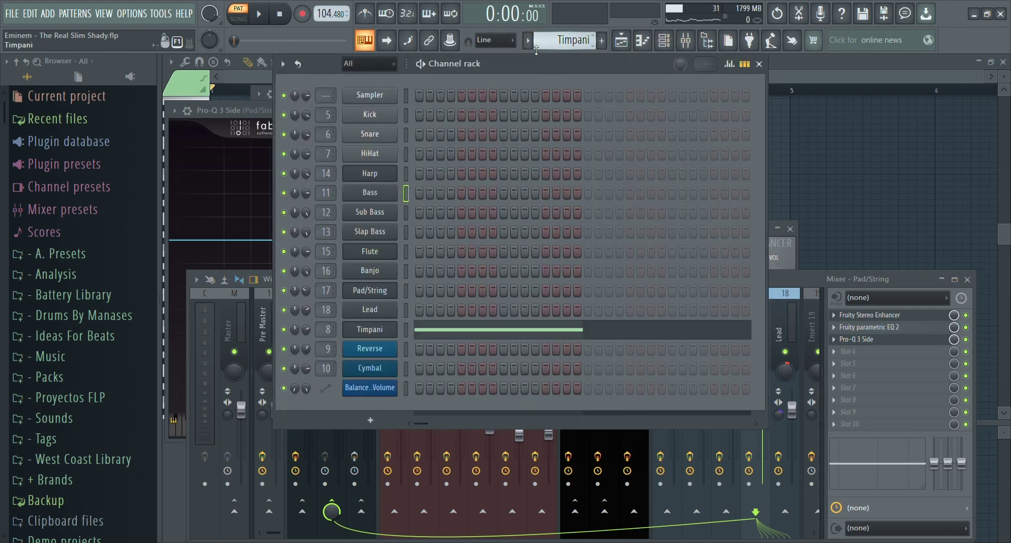
pyautogui.click(551, 188)
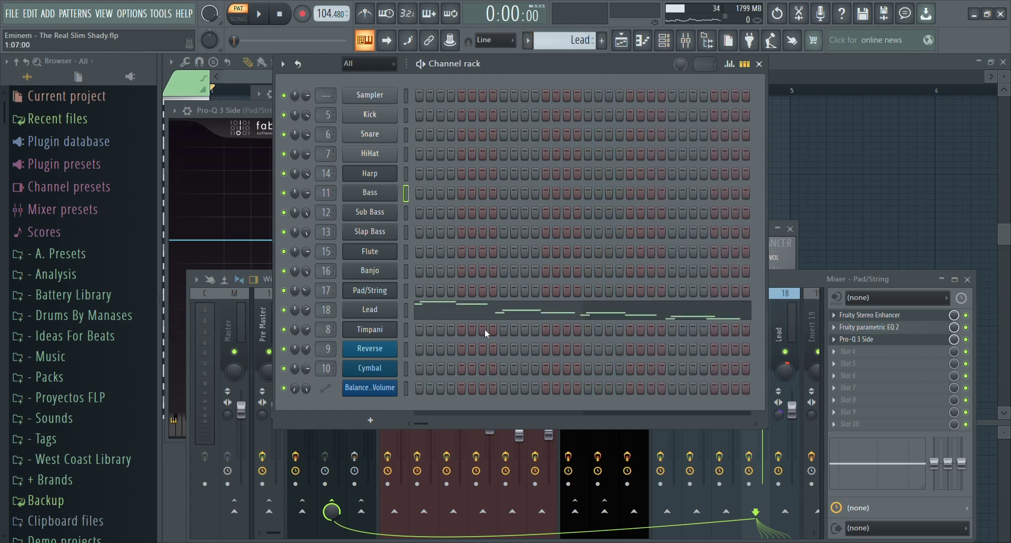
pyautogui.click(465, 314)
pyautogui.press('space')
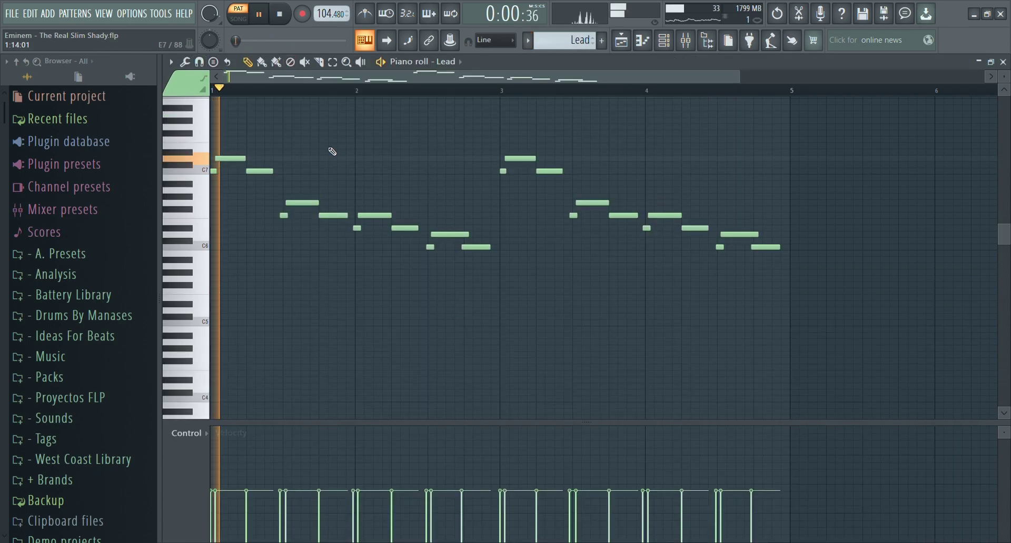
pyautogui.scroll(3, 325, 163)
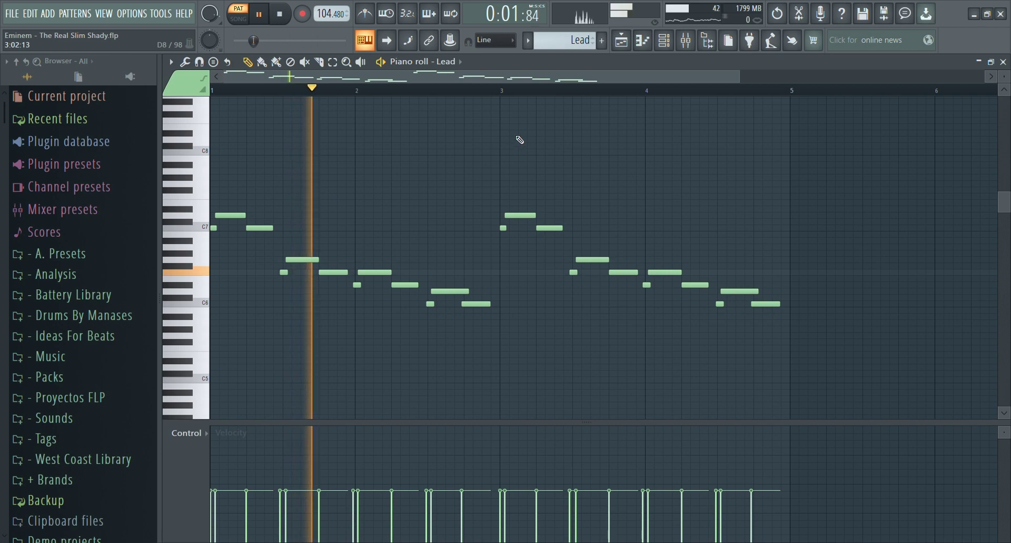
# View the Lead channel's Purity instrument and its preset list, and close the instrument.
pyautogui.click(663, 41)
pyautogui.click(379, 311)
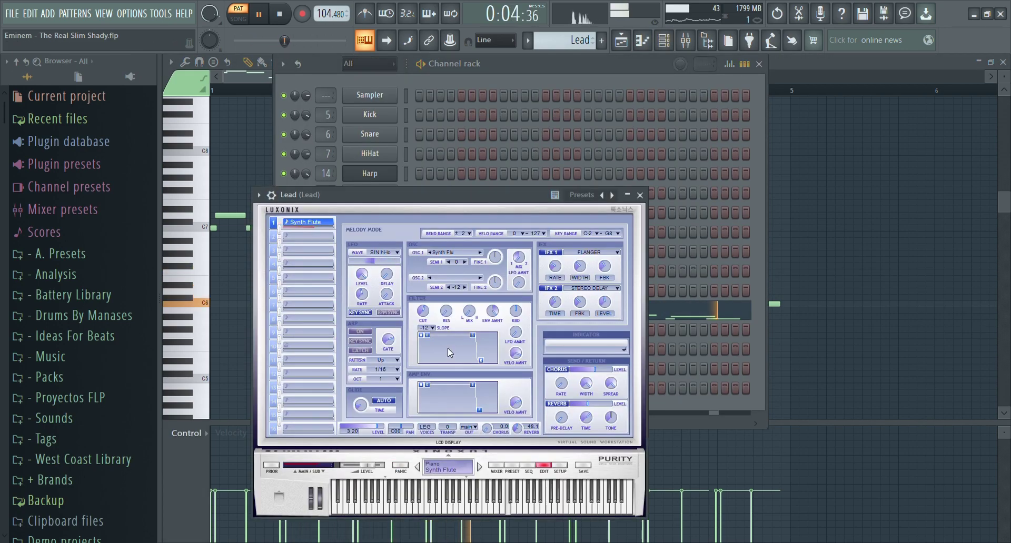
pyautogui.click(512, 466)
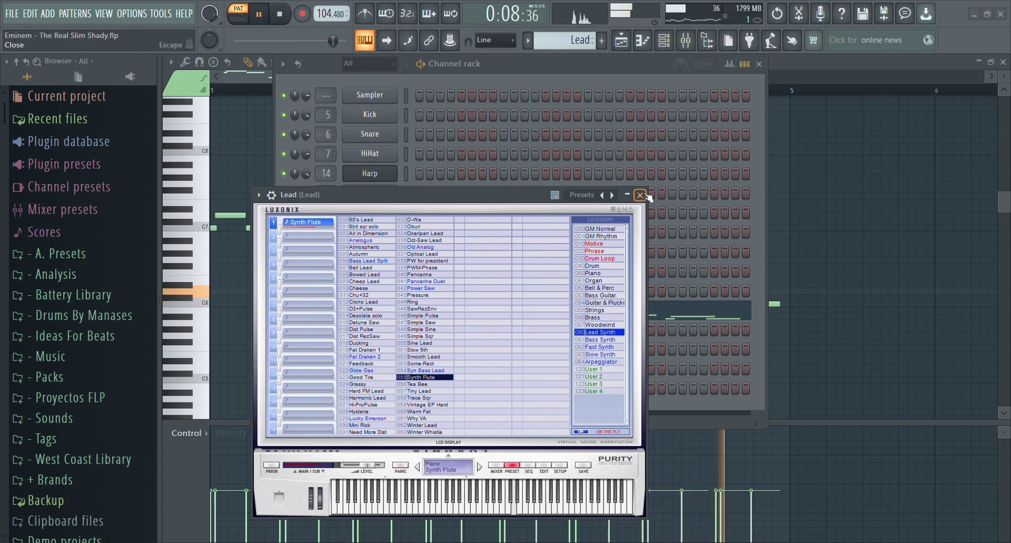
pyautogui.click(639, 195)
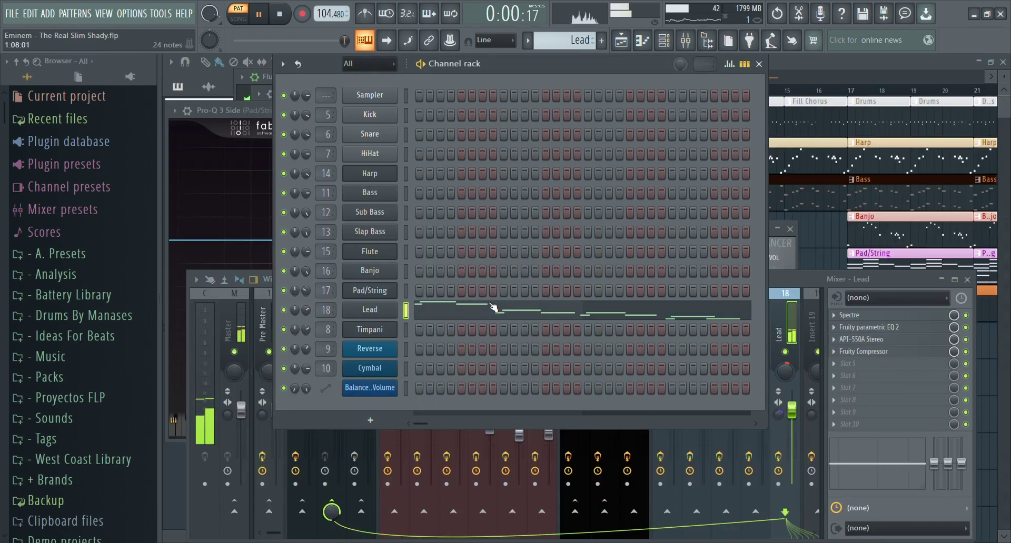
# Show the Lead notes again and inspect the Spectre and Fruity parametric EQ 2 effects on the Lead mixer track.
pyautogui.click(493, 307)
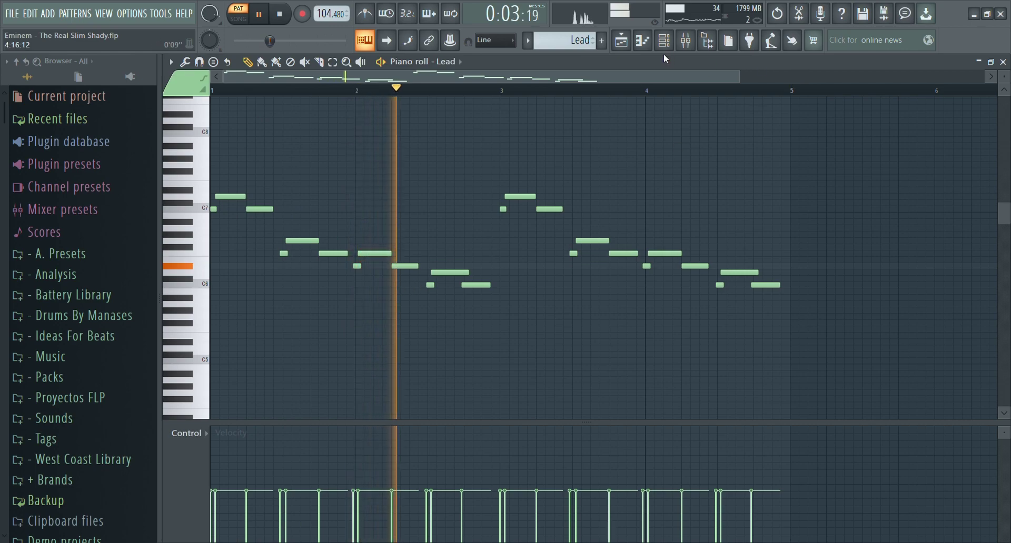
pyautogui.press('F9')
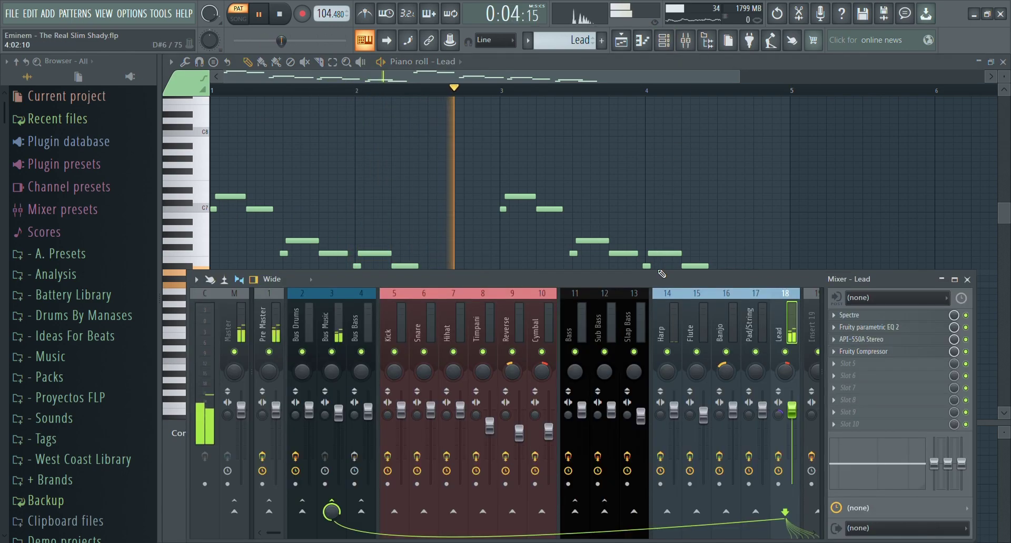
pyautogui.click(867, 315)
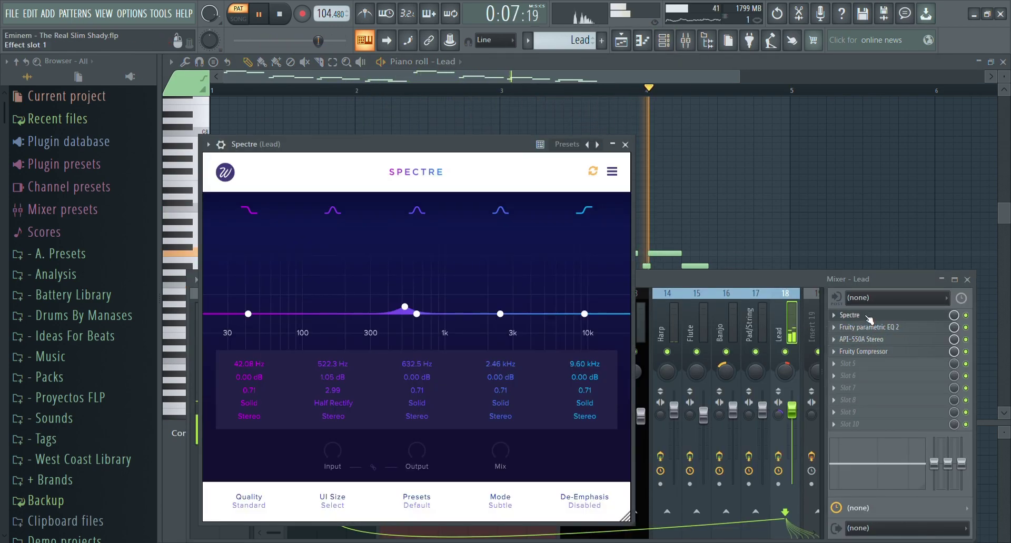
pyautogui.click(867, 316)
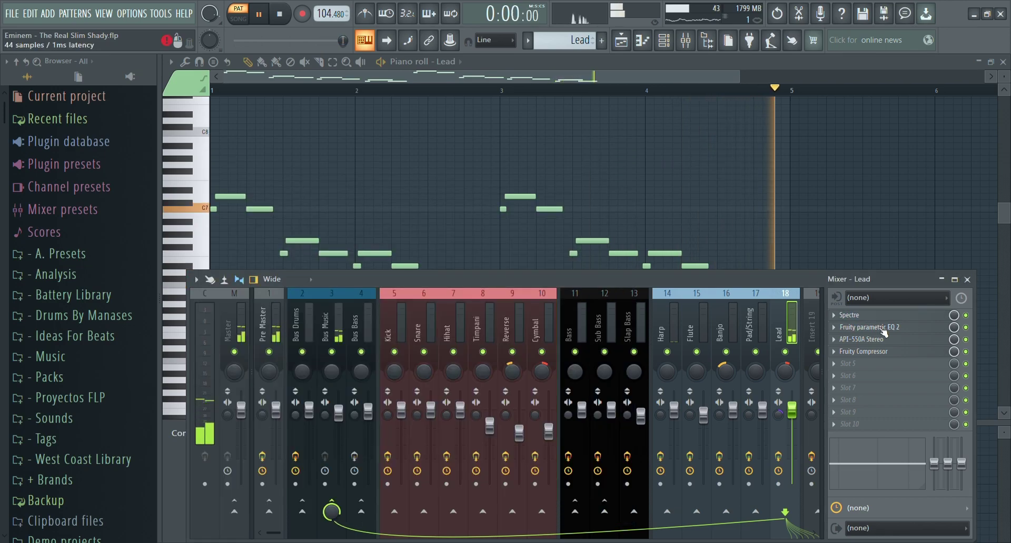
pyautogui.click(882, 327)
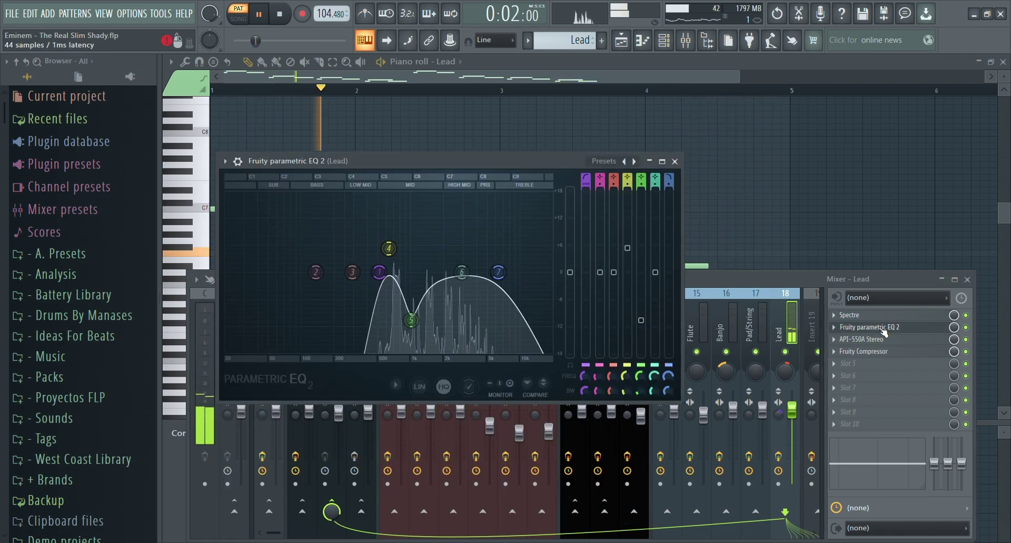
pyautogui.click(882, 327)
pyautogui.press('space')
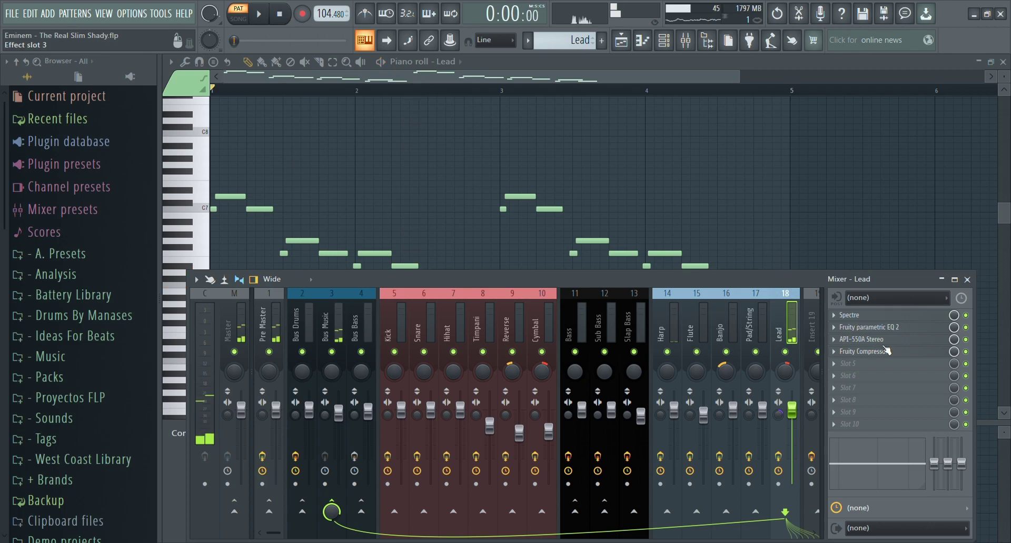
# Play the Lead pattern while inspecting its API-550A Stereo and Fruity Compressor effects, and stop playback.
pyautogui.click(864, 339)
pyautogui.click(267, 16)
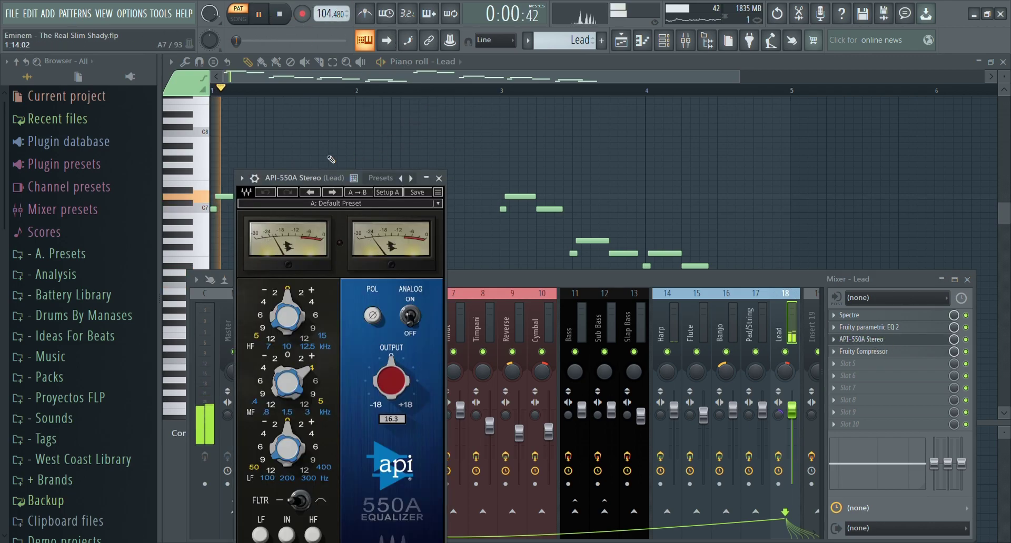
pyautogui.moveTo(339, 178); pyautogui.dragTo(411, 99)
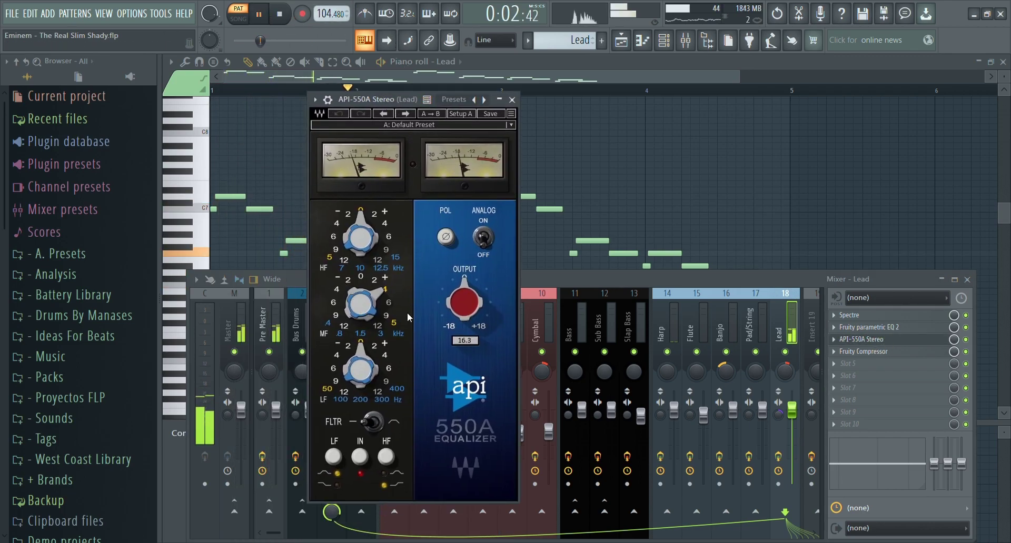
pyautogui.click(884, 352)
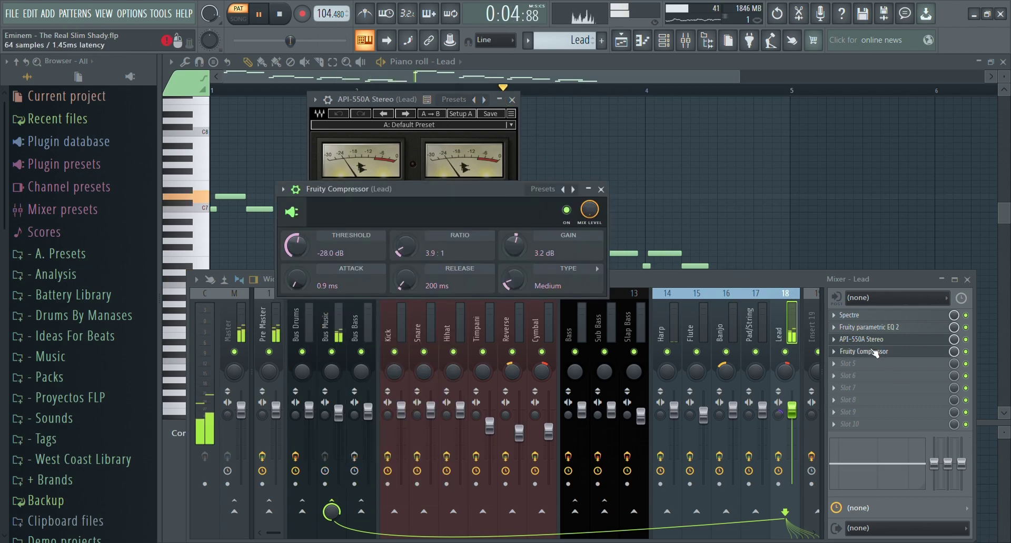
pyautogui.click(295, 190)
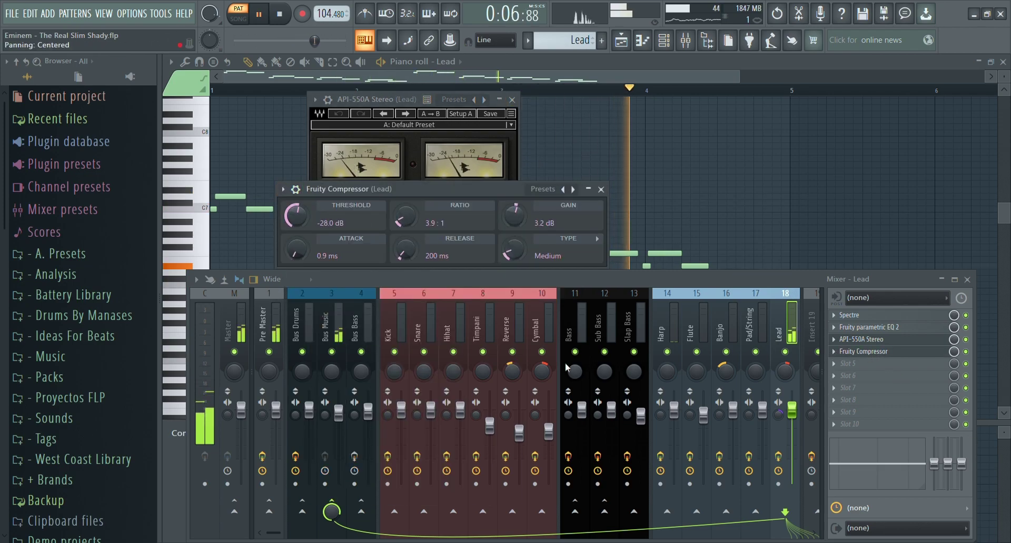
pyautogui.click(778, 457)
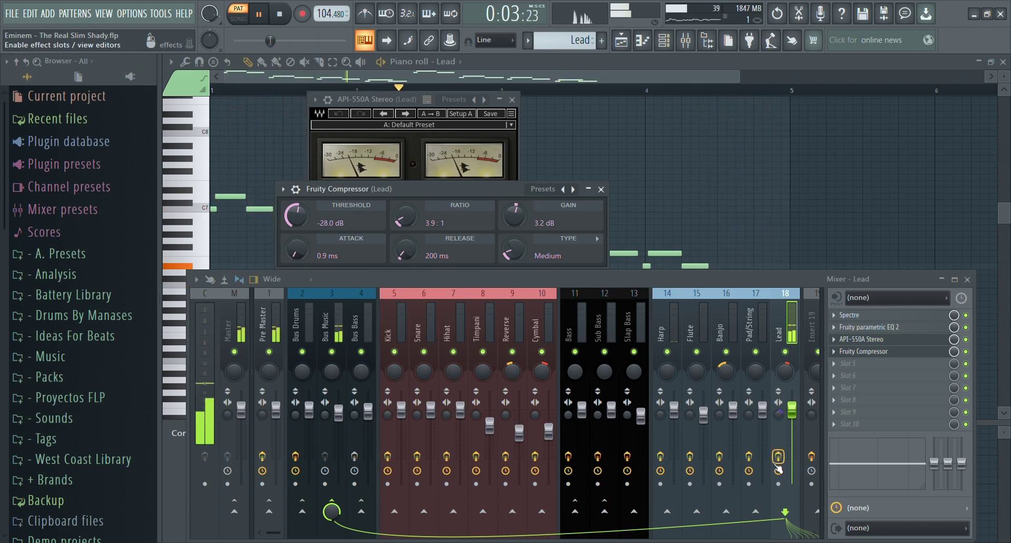
pyautogui.click(281, 16)
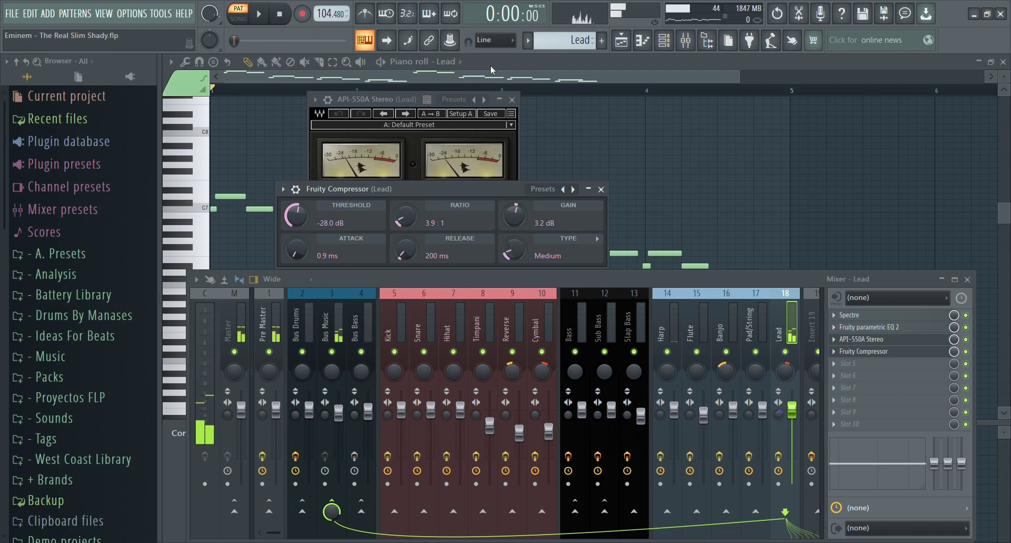
# Switch to the Timpani pattern, play it and view the Timpani channel's Edirol Orchestral instrument.
pyautogui.click(664, 47)
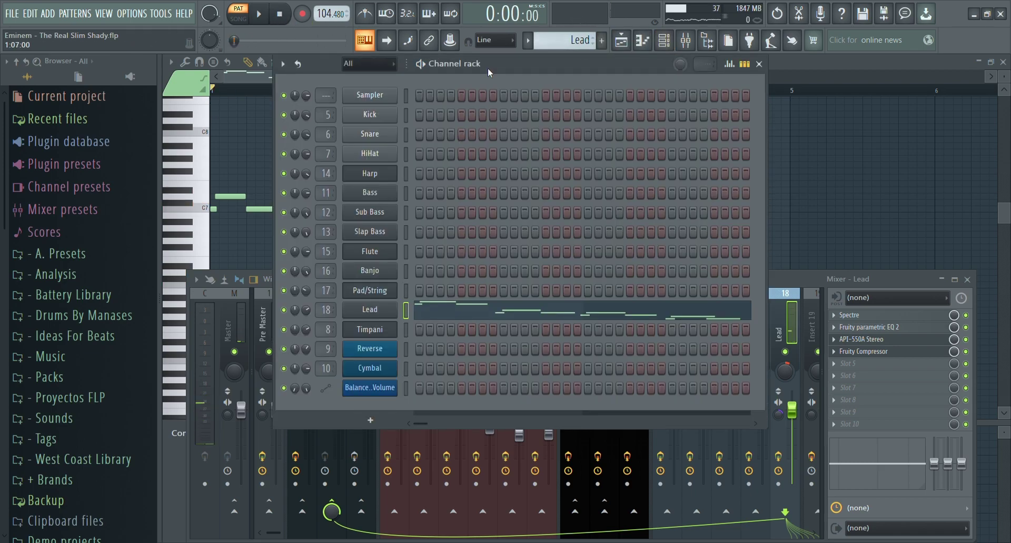
pyautogui.click(545, 198)
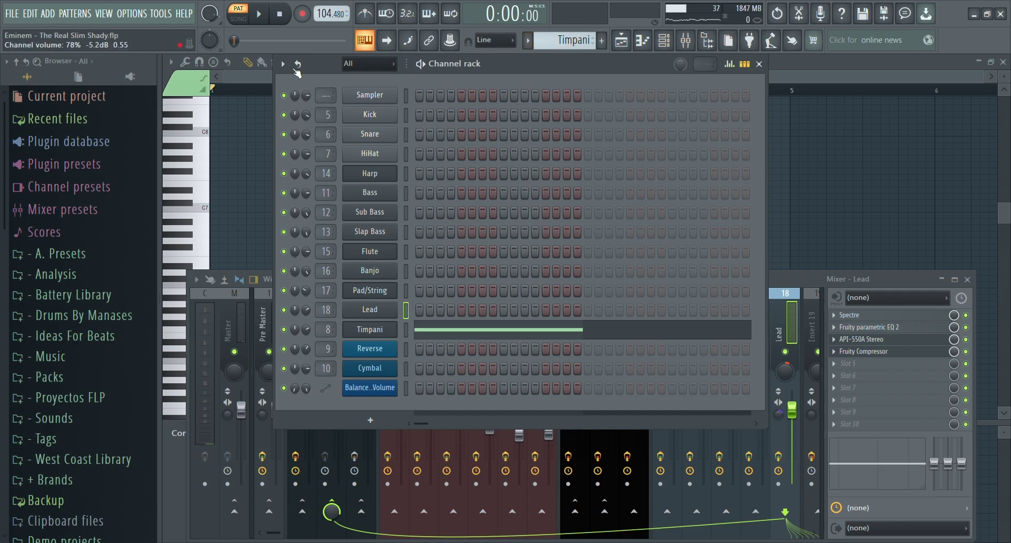
pyautogui.click(261, 15)
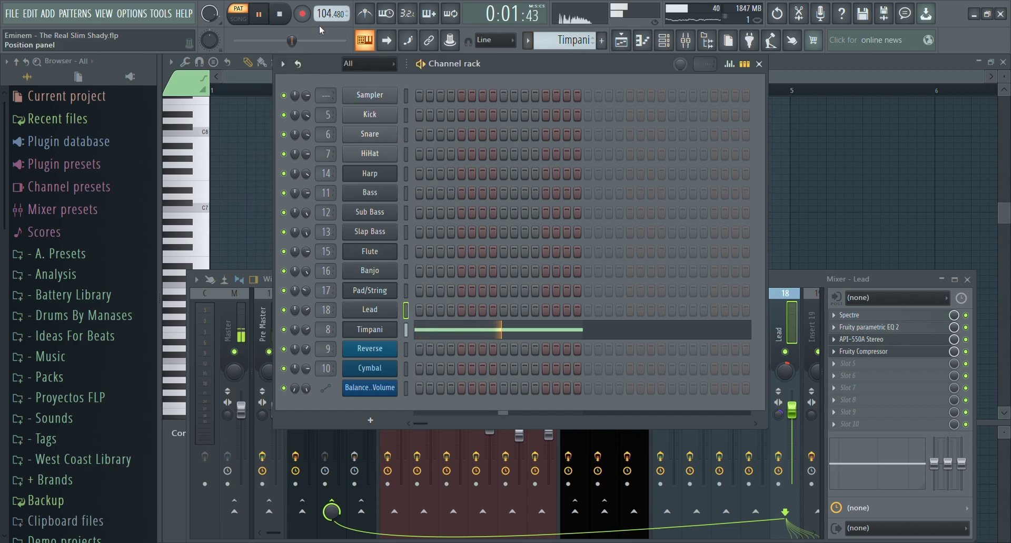
pyautogui.click(369, 329)
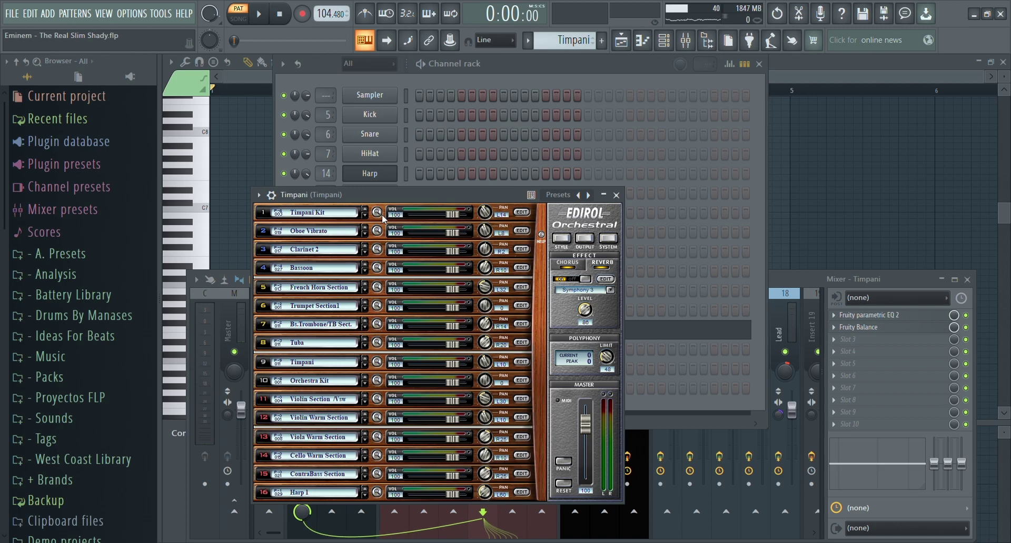
pyautogui.click(268, 22)
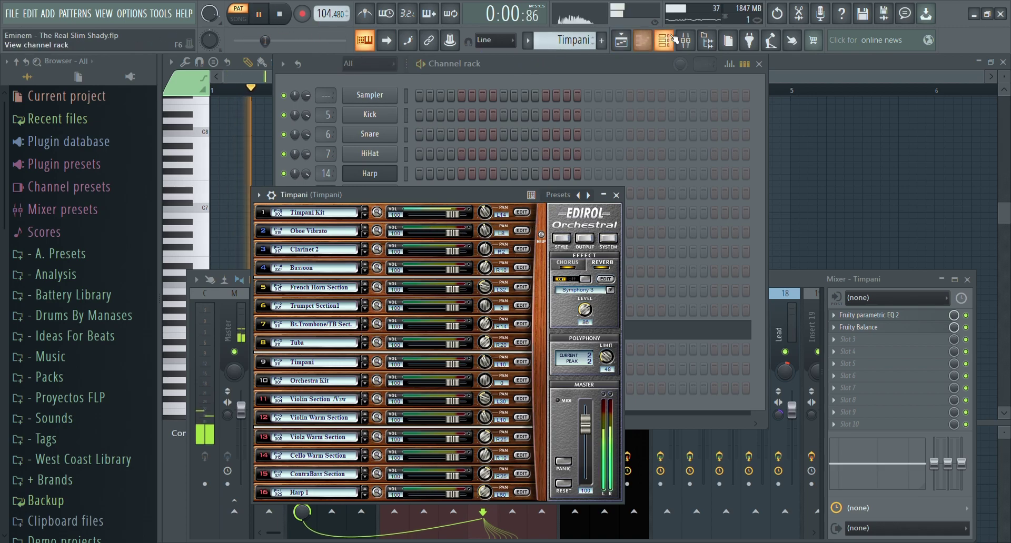
# Play the playlist arrangement in song mode while watching the mixer levels, and close the mixer and stop playback.
pyautogui.click(620, 42)
pyautogui.click(281, 19)
pyautogui.click(240, 19)
pyautogui.click(686, 41)
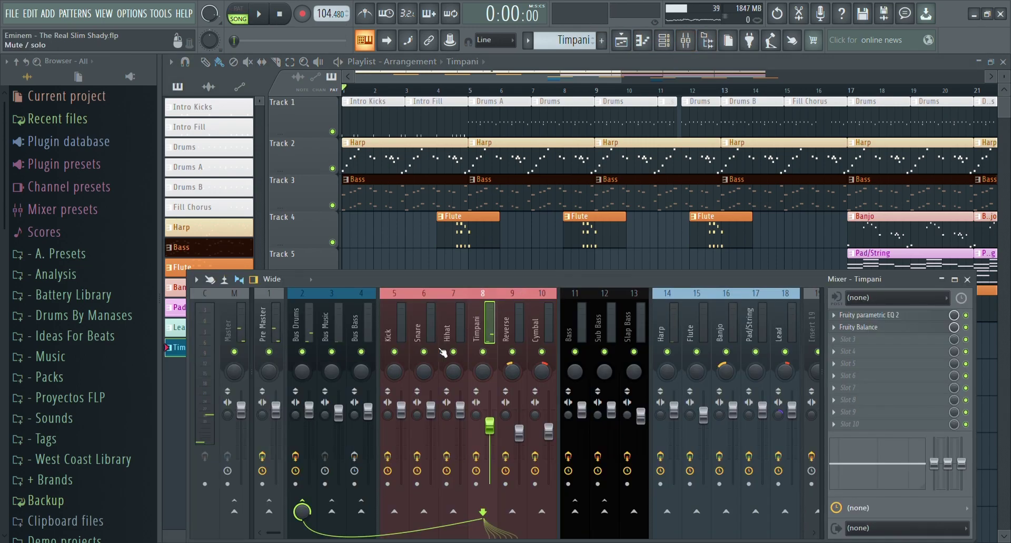
pyautogui.click(273, 17)
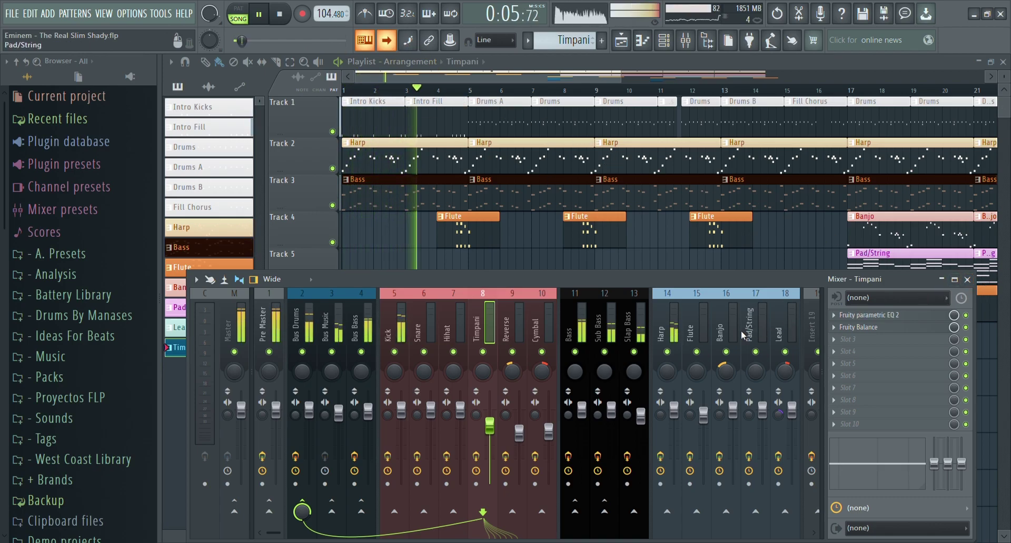
pyautogui.click(967, 279)
pyautogui.press('space')
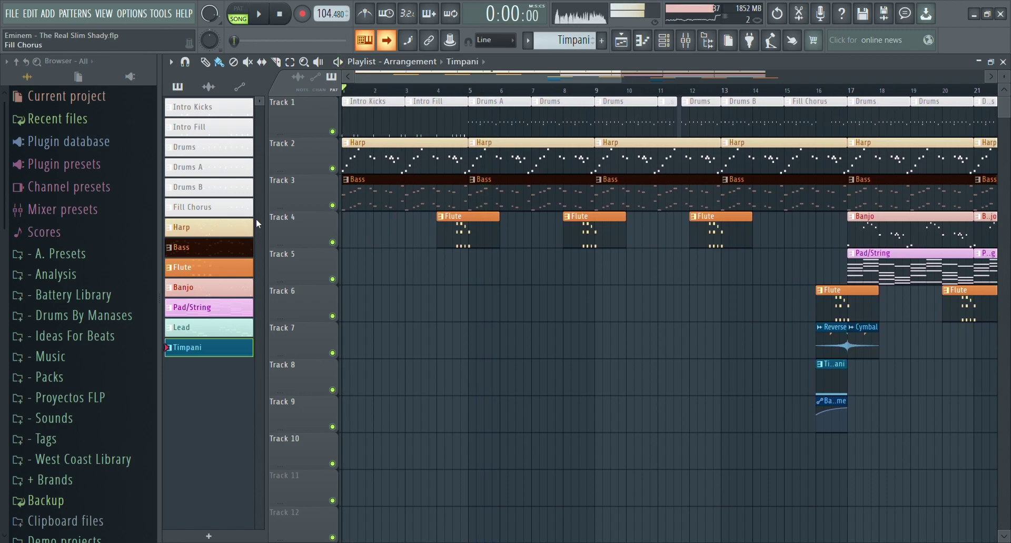
# Switch to the Drums pattern and play it while inspecting the Fruity Compressor settings on the Bus Drums mixer track.
pyautogui.click(661, 42)
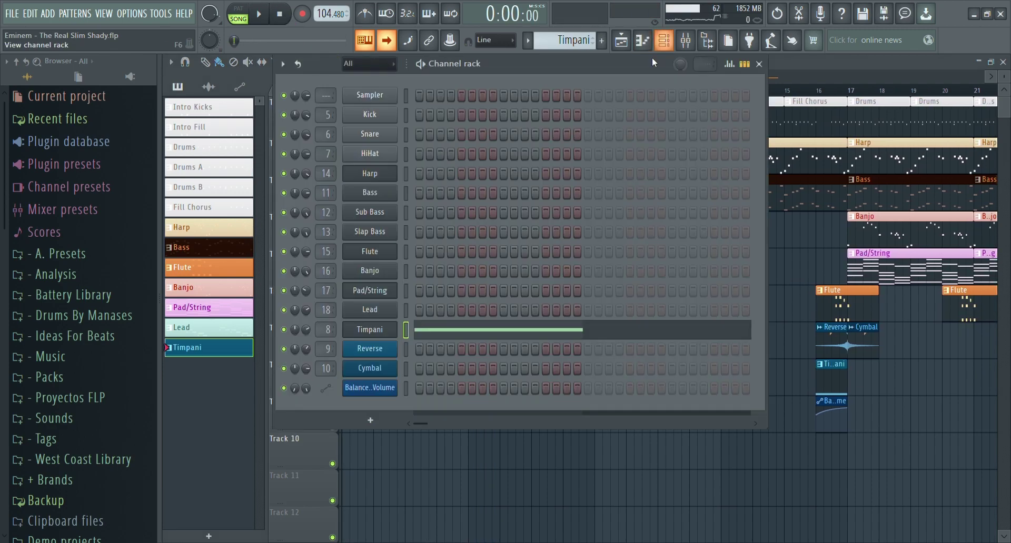
pyautogui.click(537, 76)
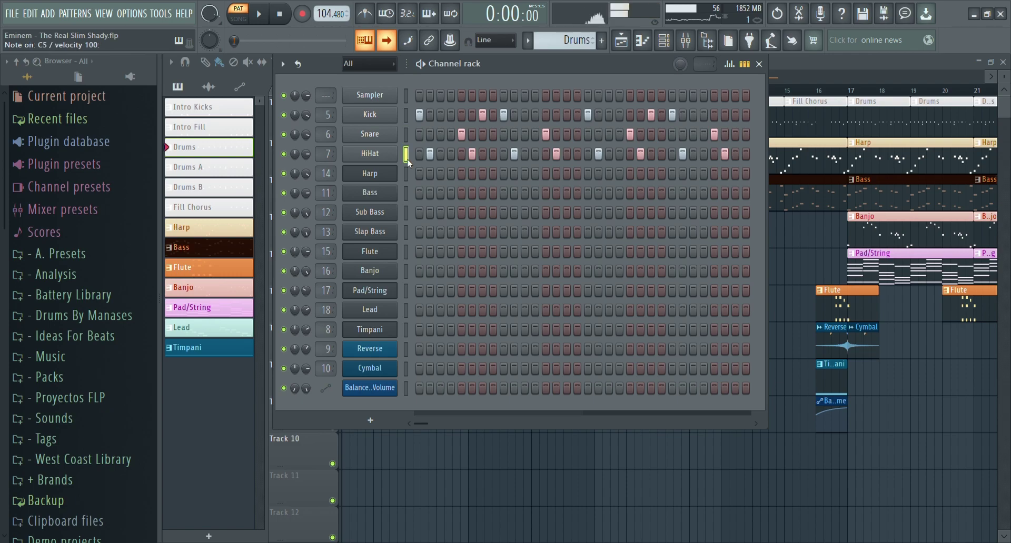
pyautogui.click(687, 47)
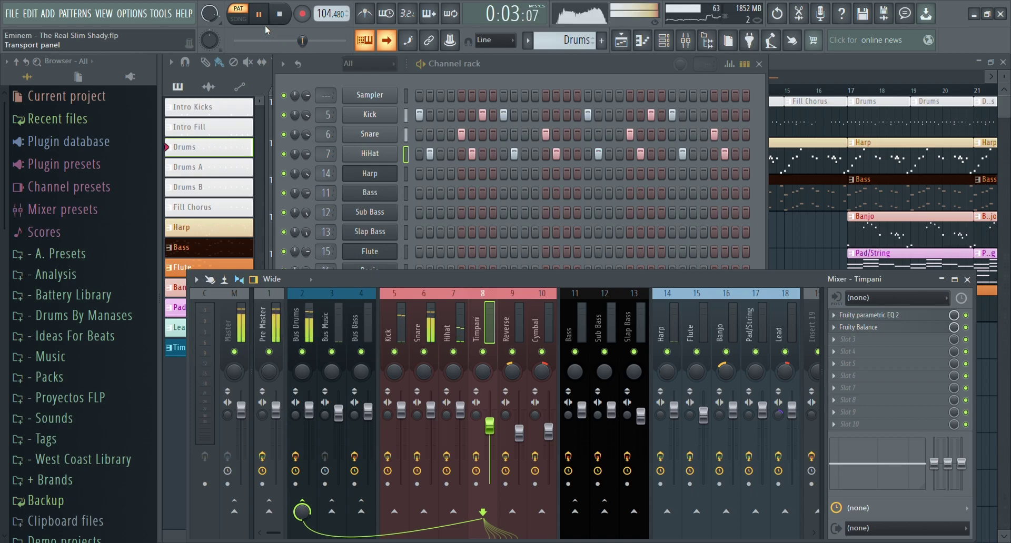
pyautogui.click(307, 315)
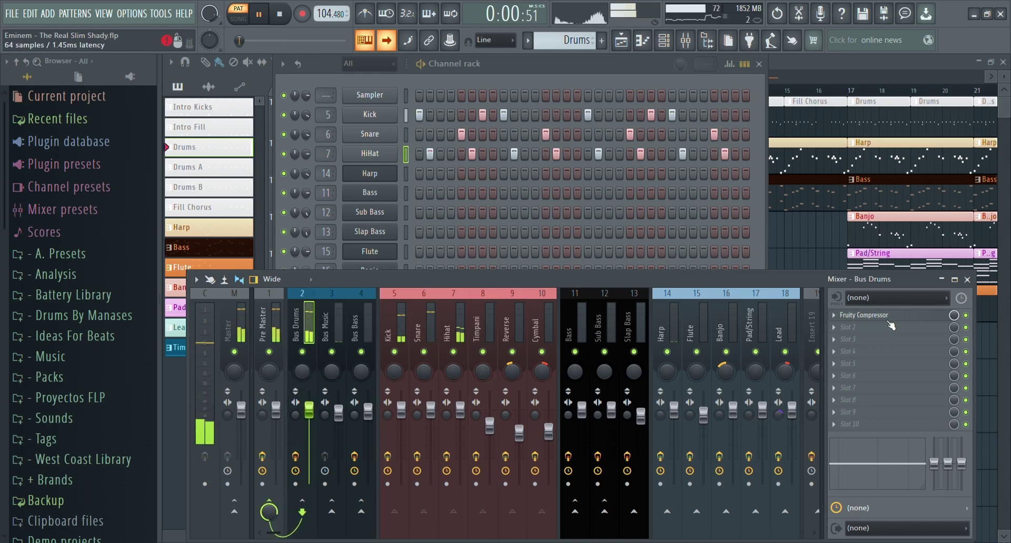
pyautogui.click(863, 315)
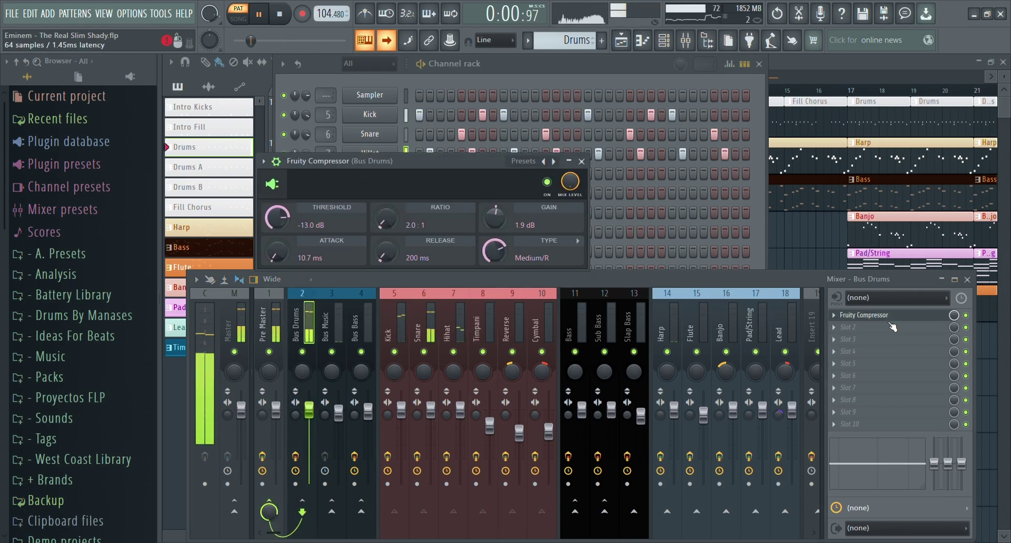
pyautogui.click(264, 161)
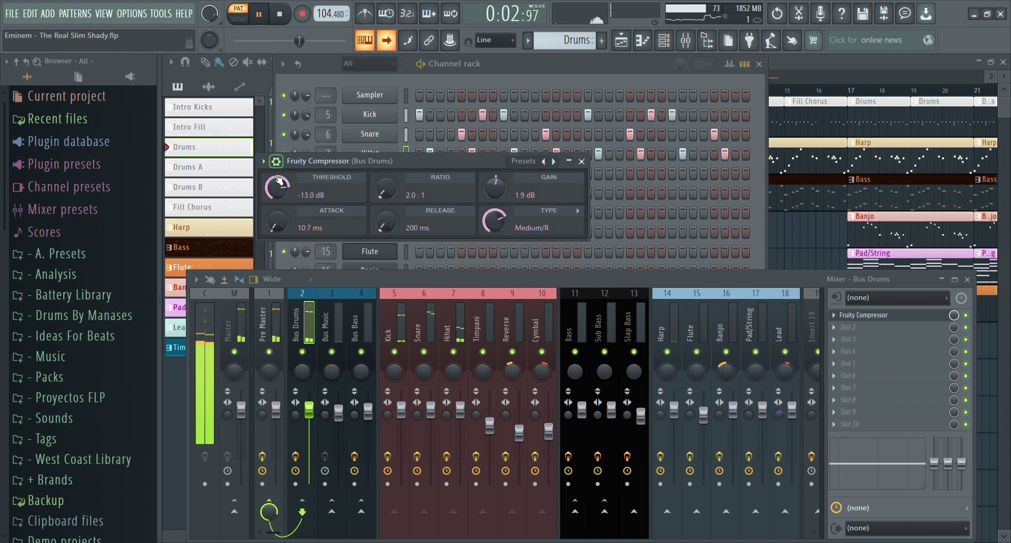
# Close the Fruity Compressor and play the full arrangement in song mode with the playlist in front.
pyautogui.click(581, 161)
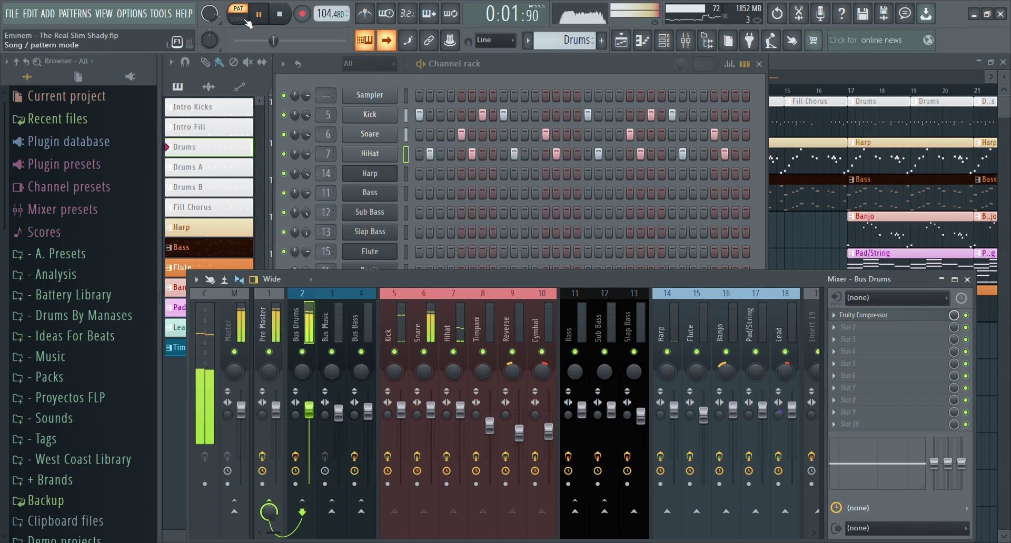
pyautogui.press('l')
pyautogui.doubleClick(798, 61)
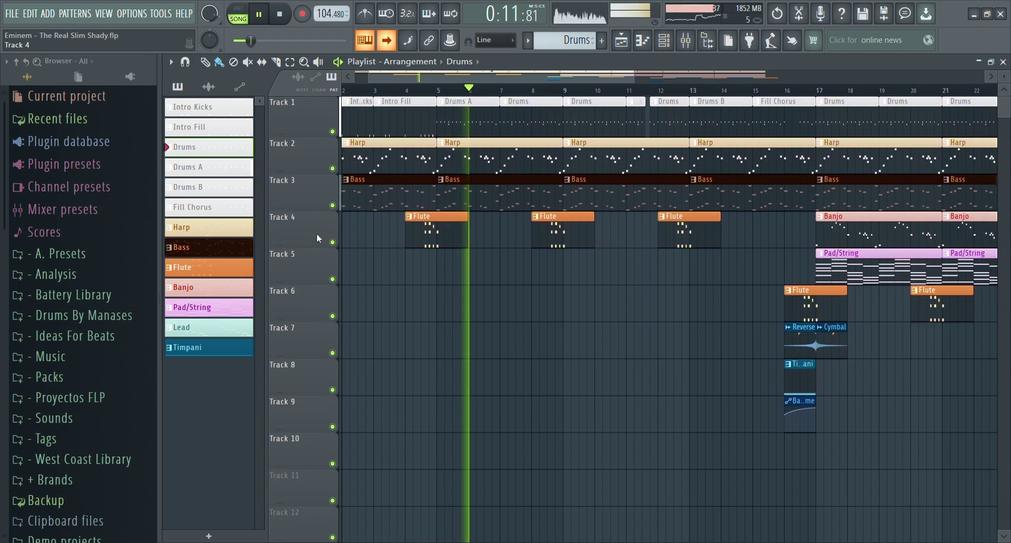
# Raise the Bus Bass mixer track's volume to 107% (1.6 dB) during playback and close the mixer.
pyautogui.click(685, 40)
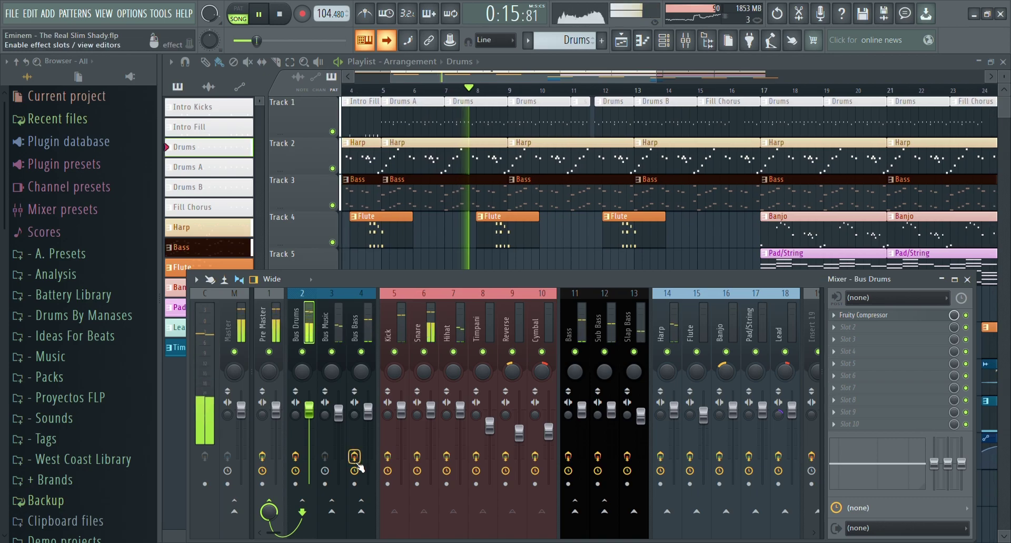
pyautogui.moveTo(371, 412); pyautogui.dragTo(370, 407)
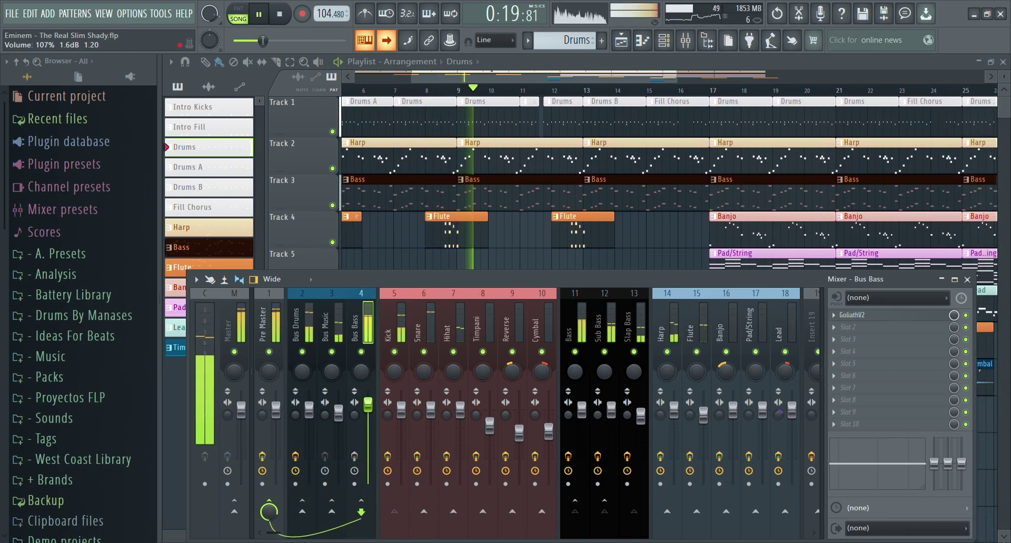
pyautogui.press('F9')
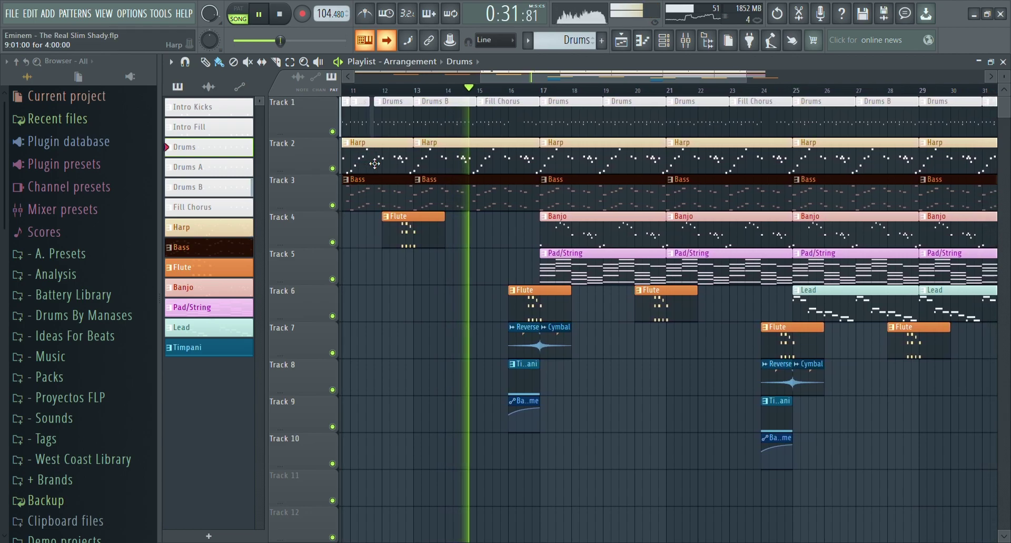
# Check the mixer track levels during song playback, close the mixer and follow the rest of the arrangement in the playlist.
pyautogui.click(685, 42)
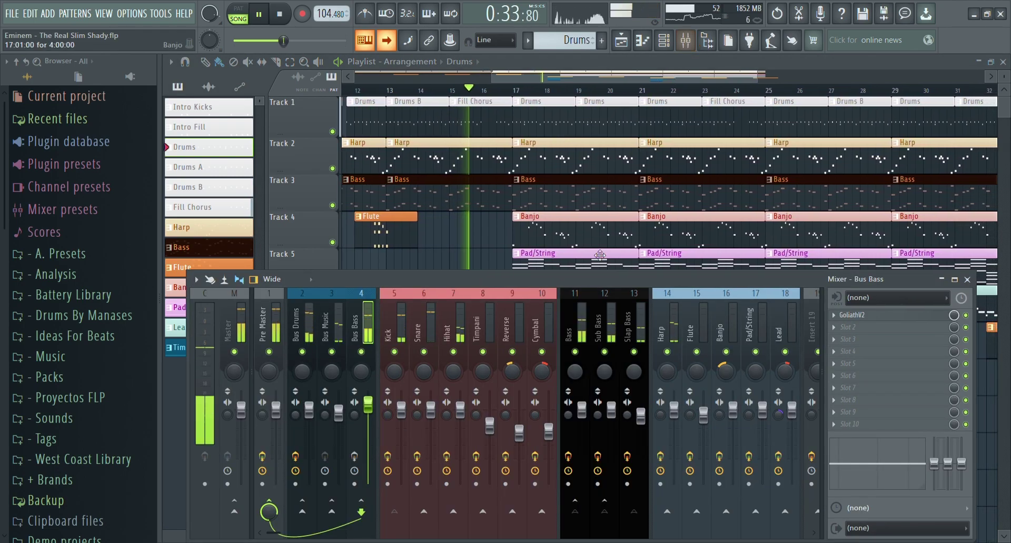
pyautogui.scroll(-1, 520, 326)
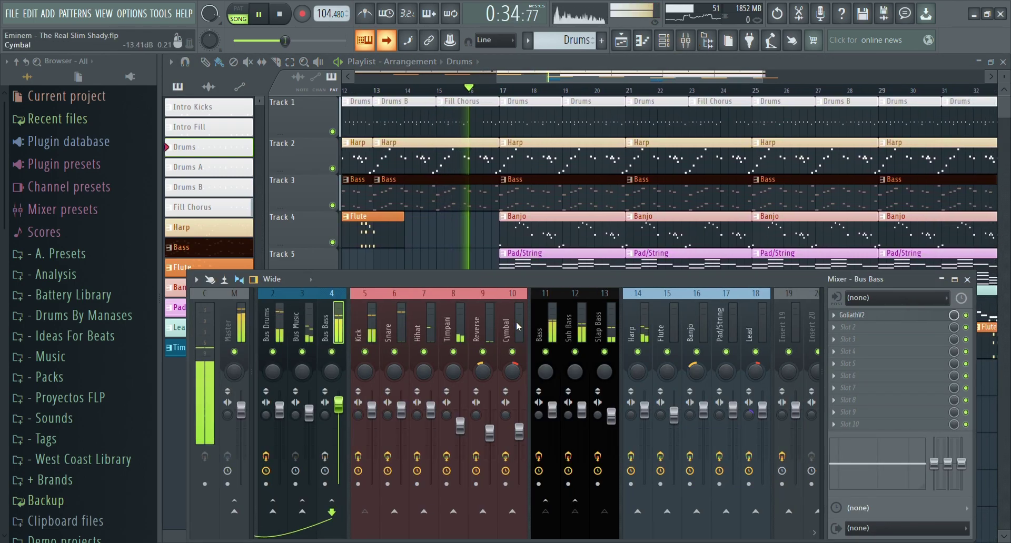
pyautogui.click(967, 279)
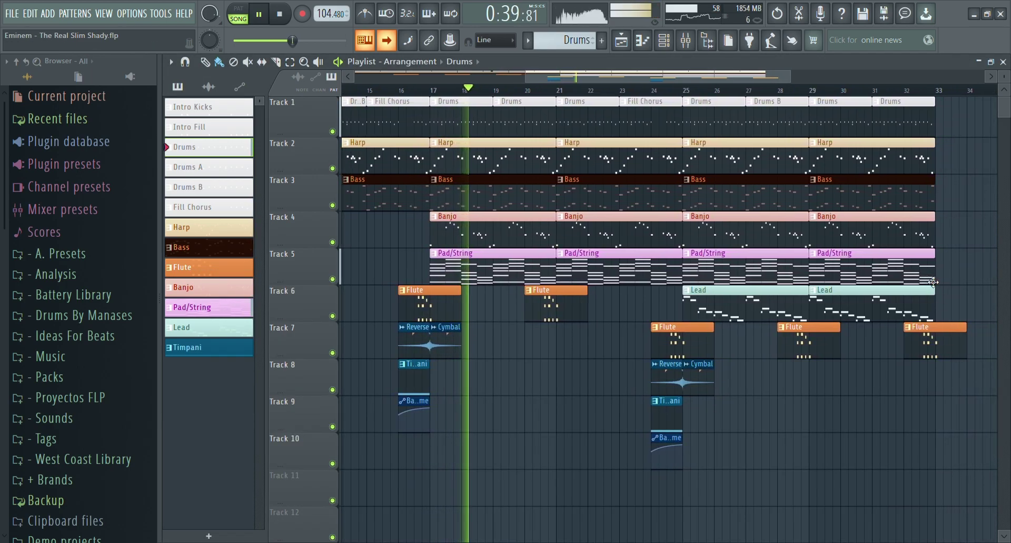
pyautogui.scroll(2, 497, 305)
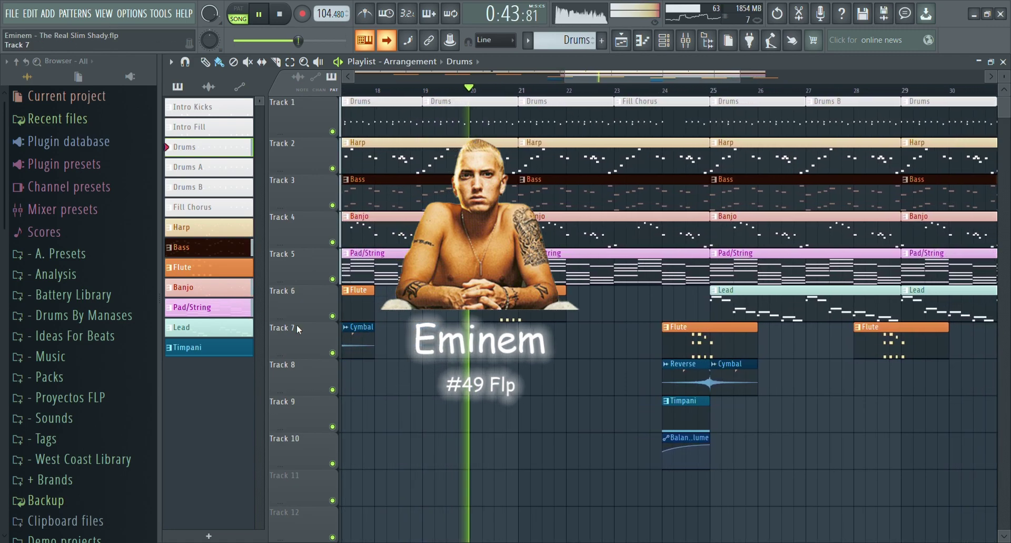
pyautogui.scroll(-1, 310, 333)
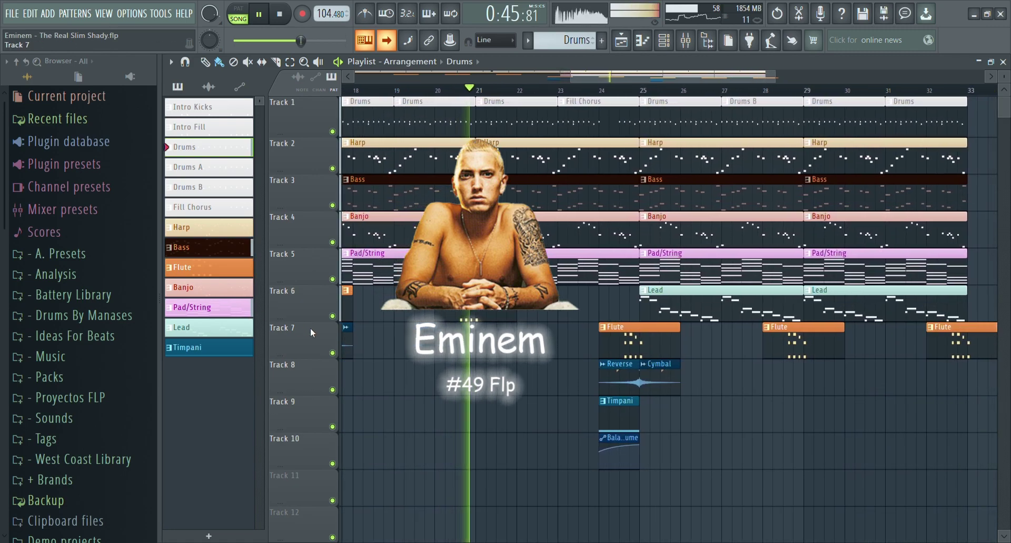